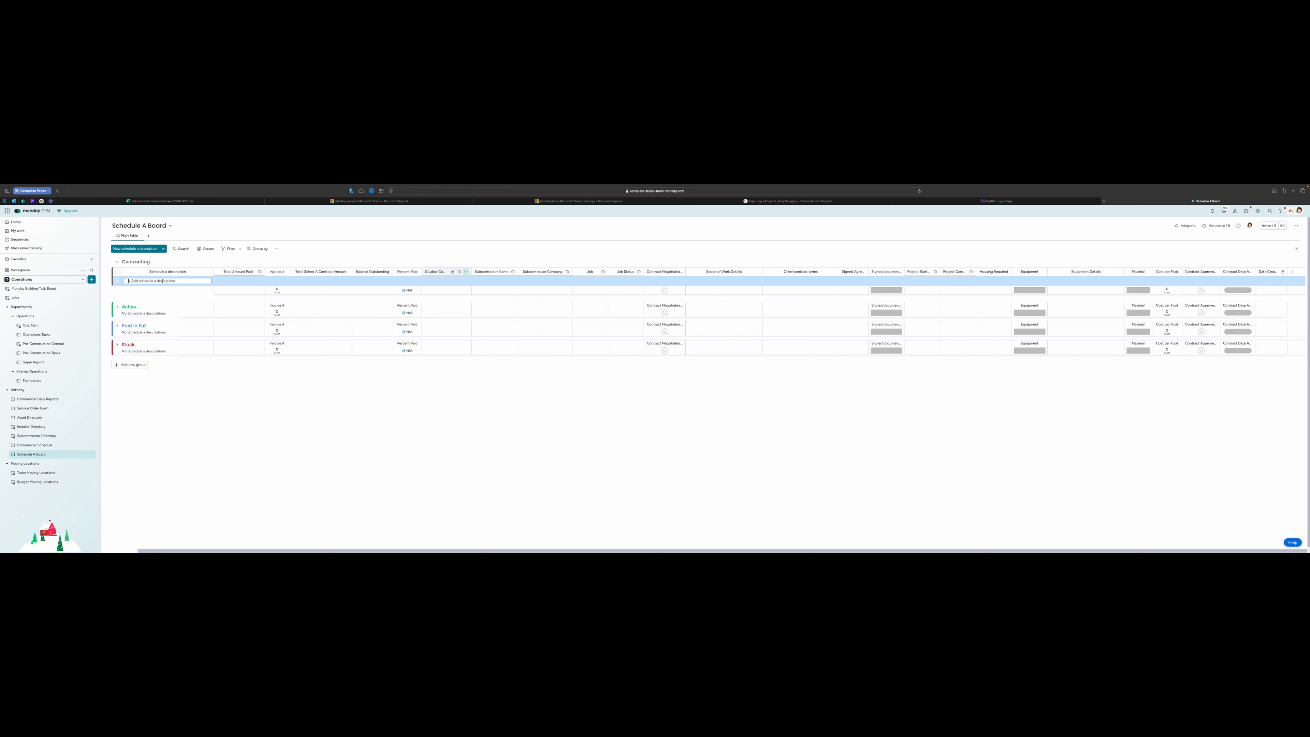
Create the 'Entire Job Build' item in Contracting and give it invoice number 1
type("Entire Job")
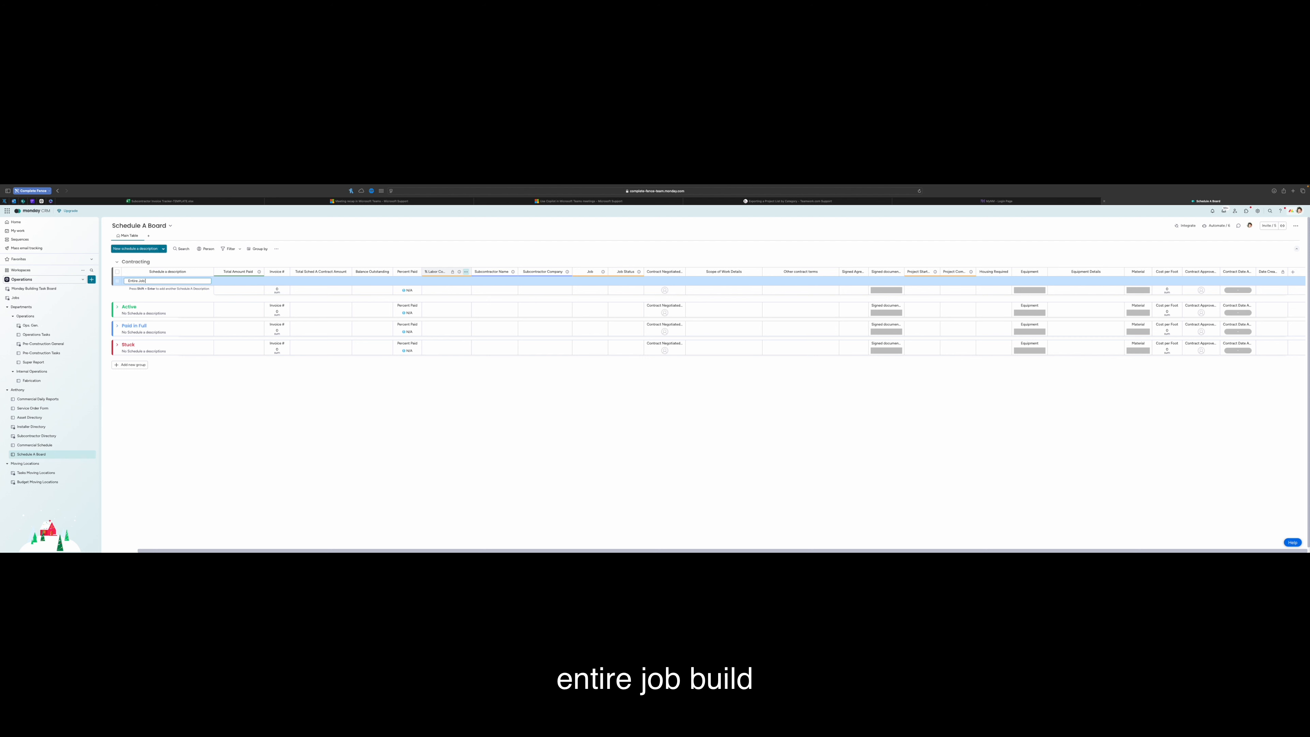
type(" Bu")
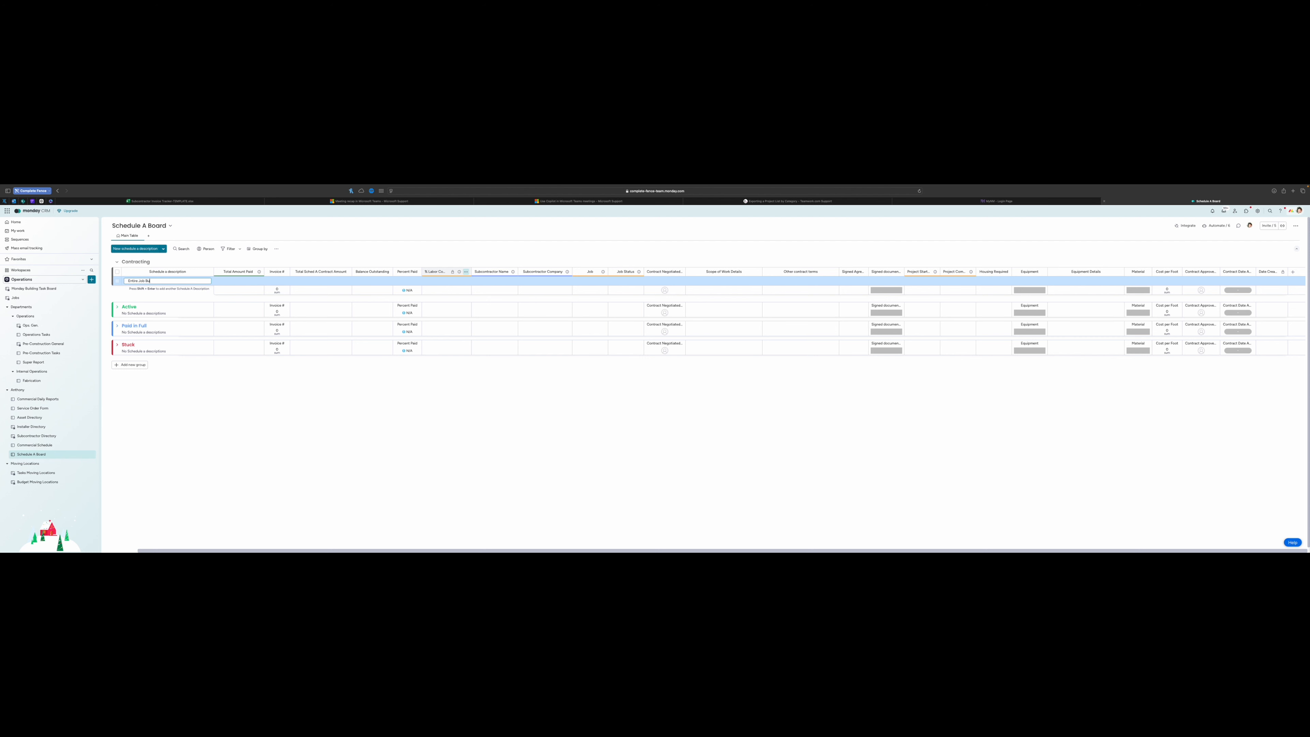
key("Return")
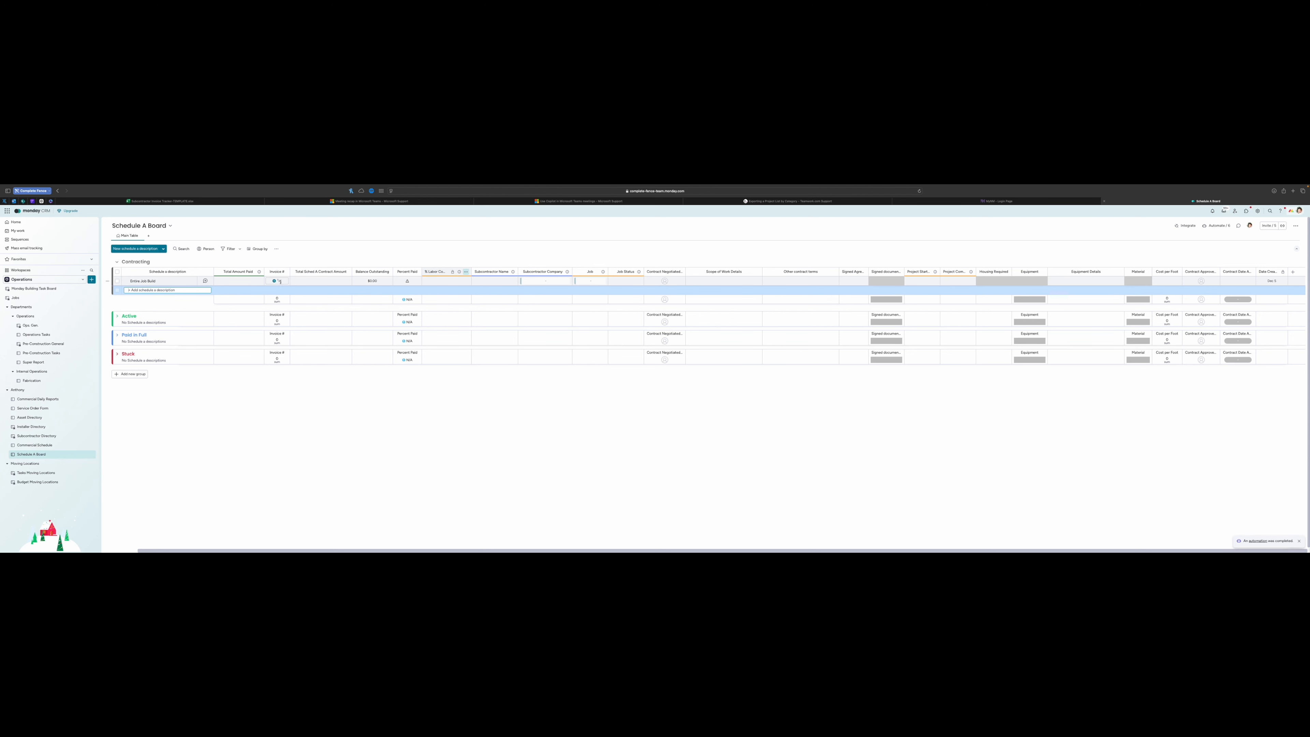
left_click(279, 282)
type("1")
key("Tab")
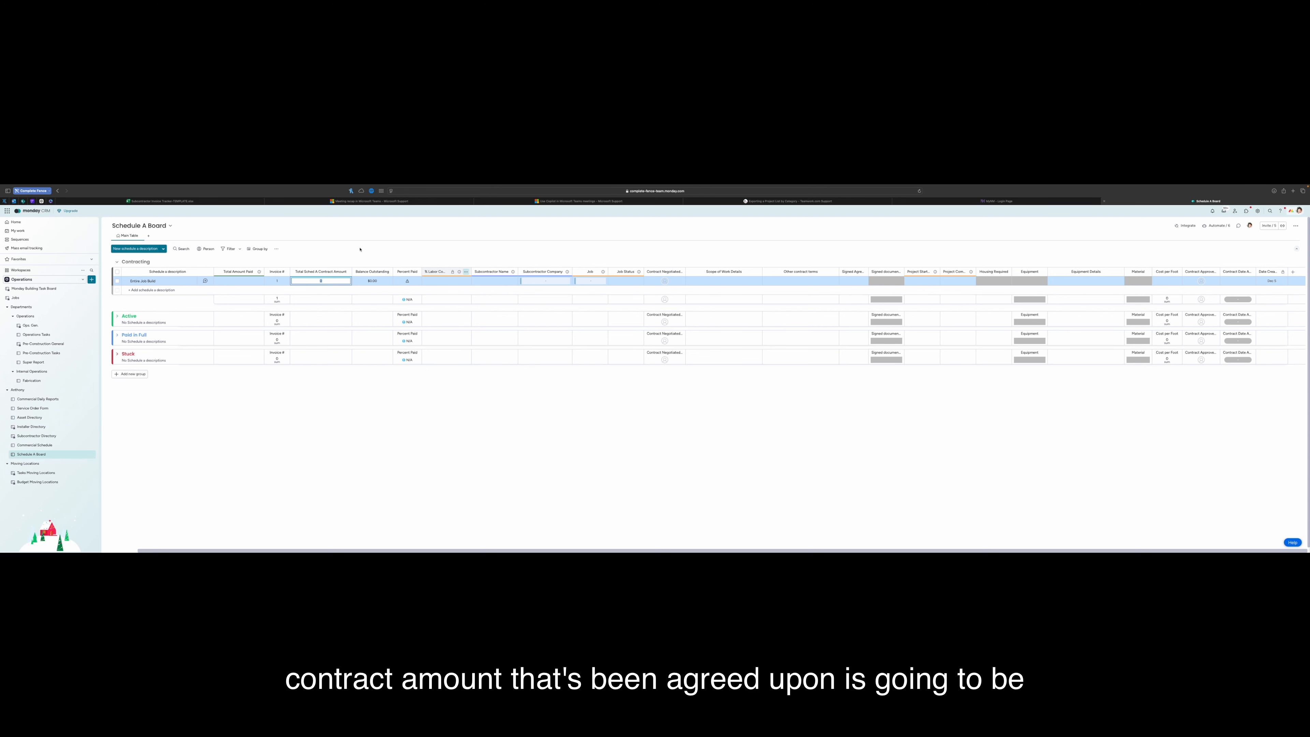
Enter 20,000 as the Total Sched A Contract Amount for Entire Job Build
type("20,000")
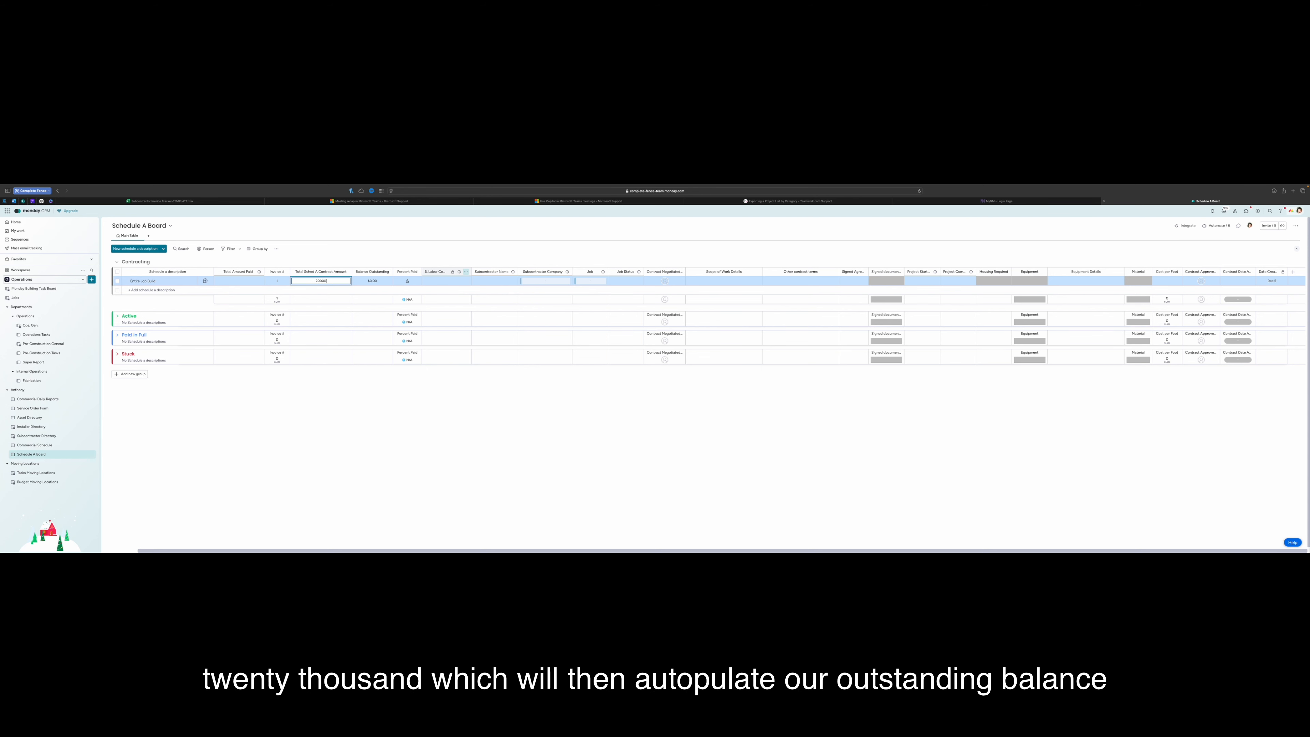
key("Return")
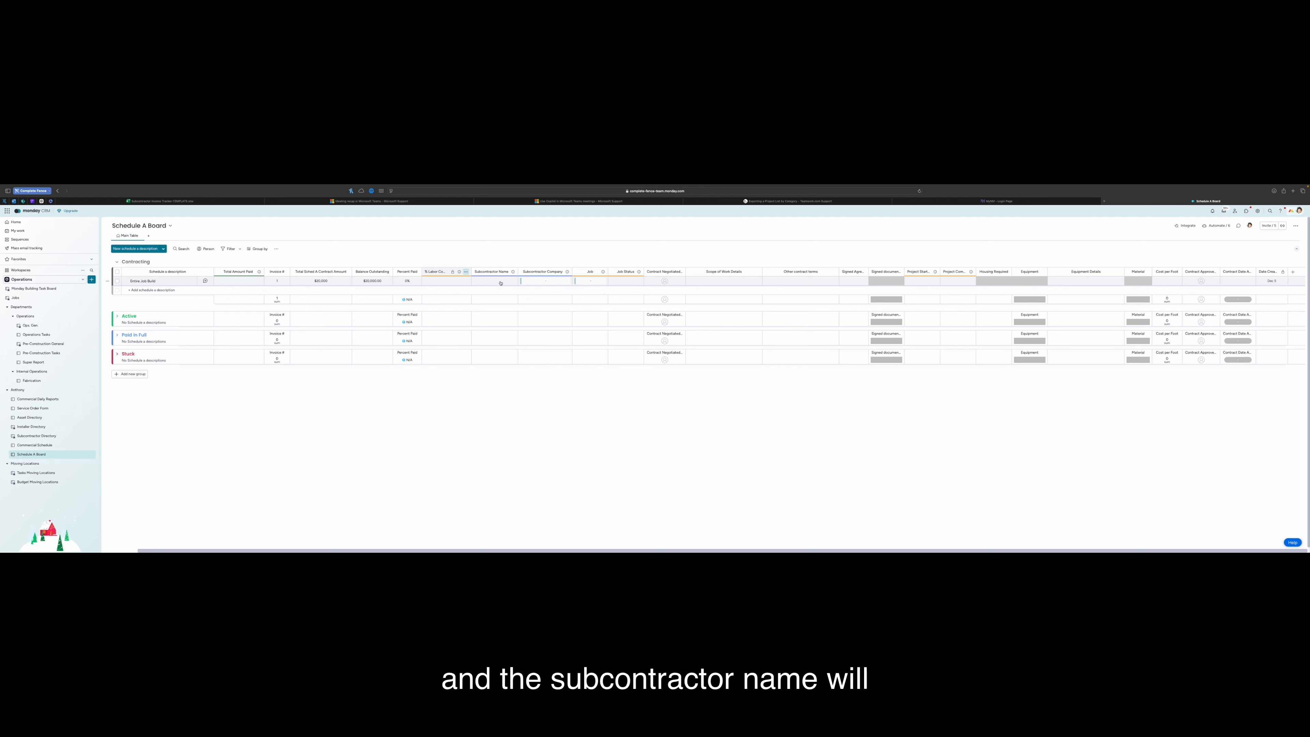
Set Subcontractor Company to 2S WHITE TAIL RANCH LLC and Job to 73902 Cadence Solar
left_click(536, 281)
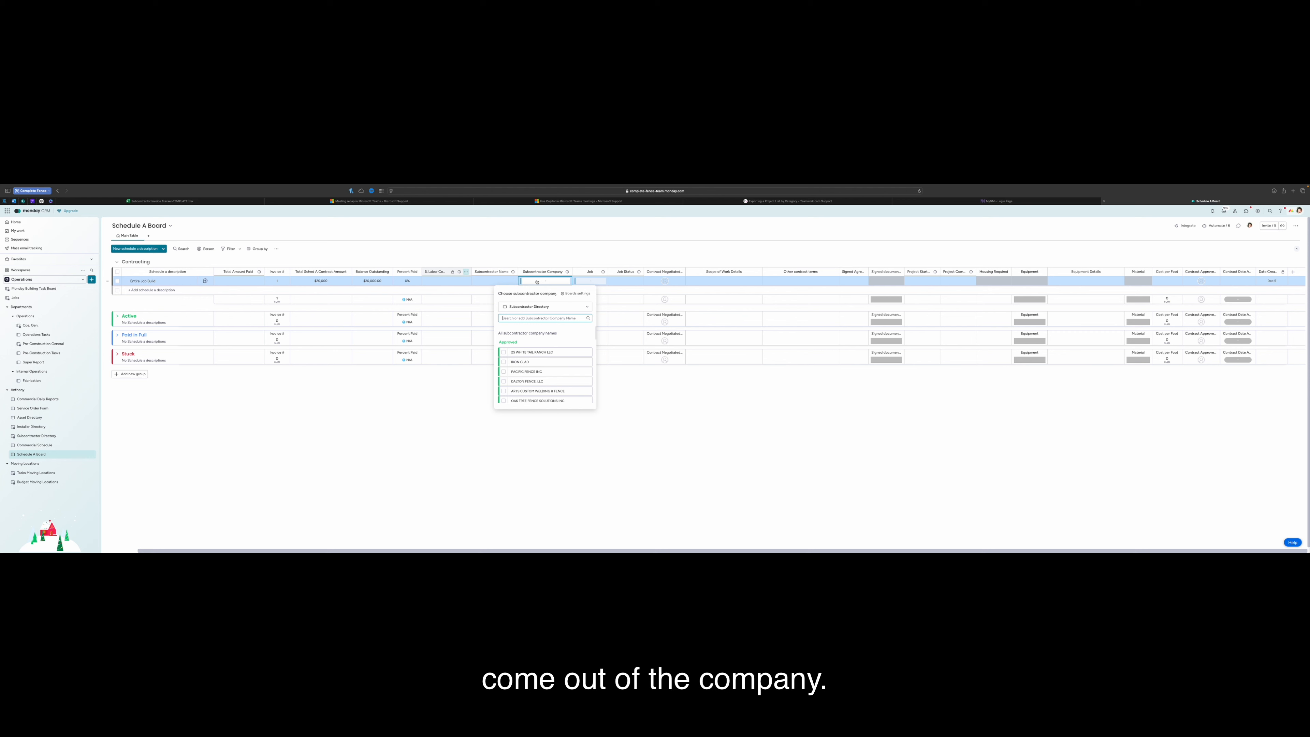
left_click(504, 352)
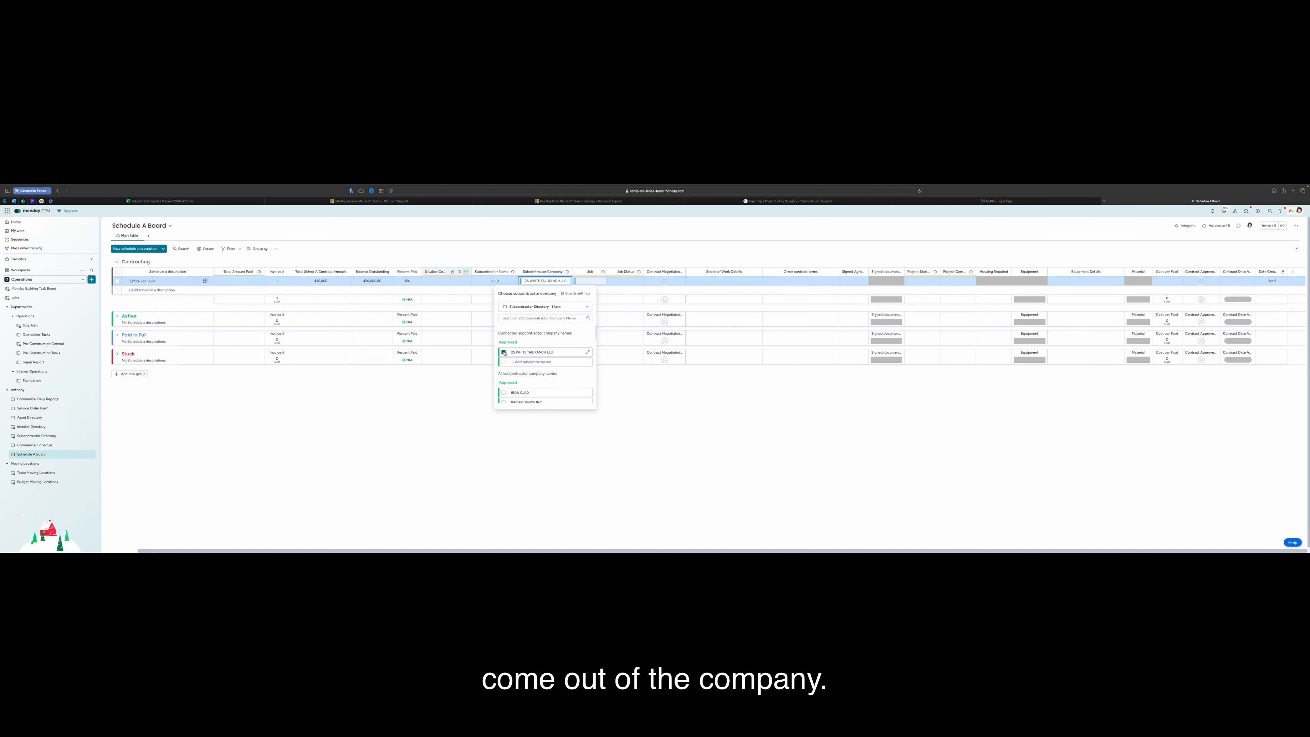
left_click(542, 254)
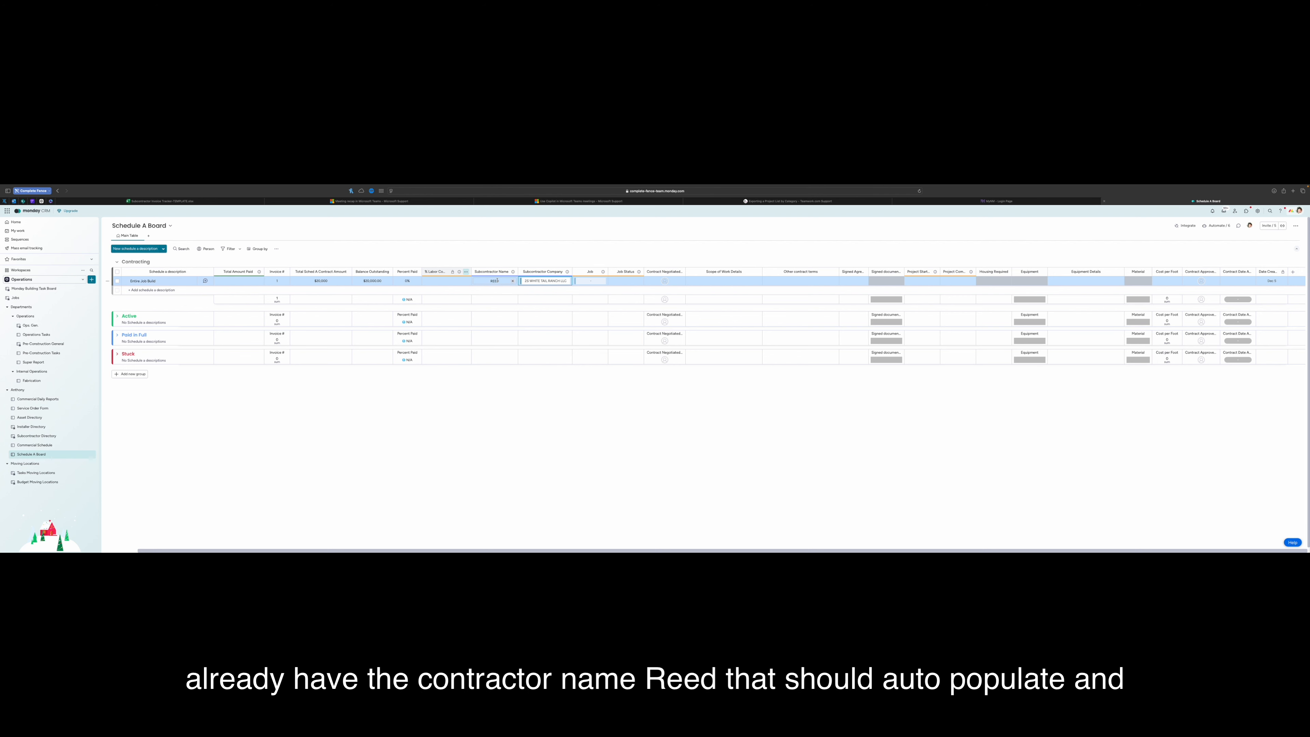
left_click(588, 281)
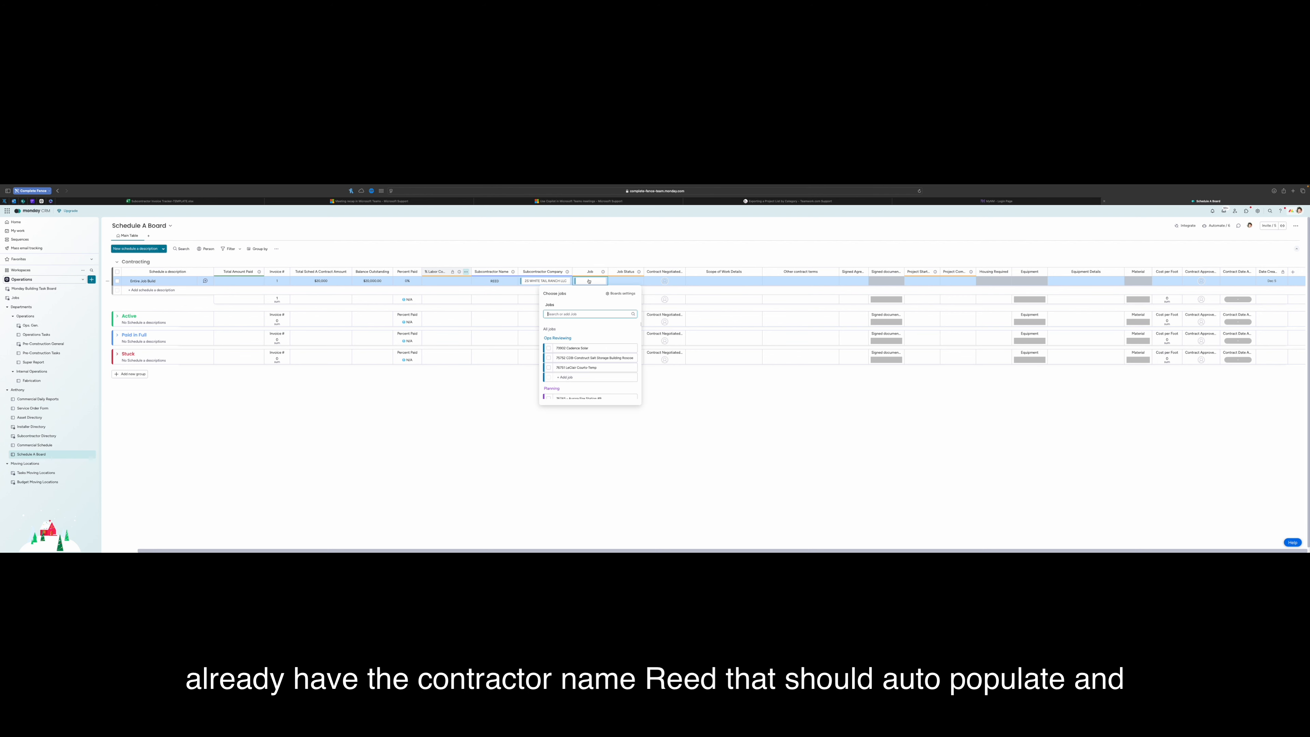
left_click(572, 348)
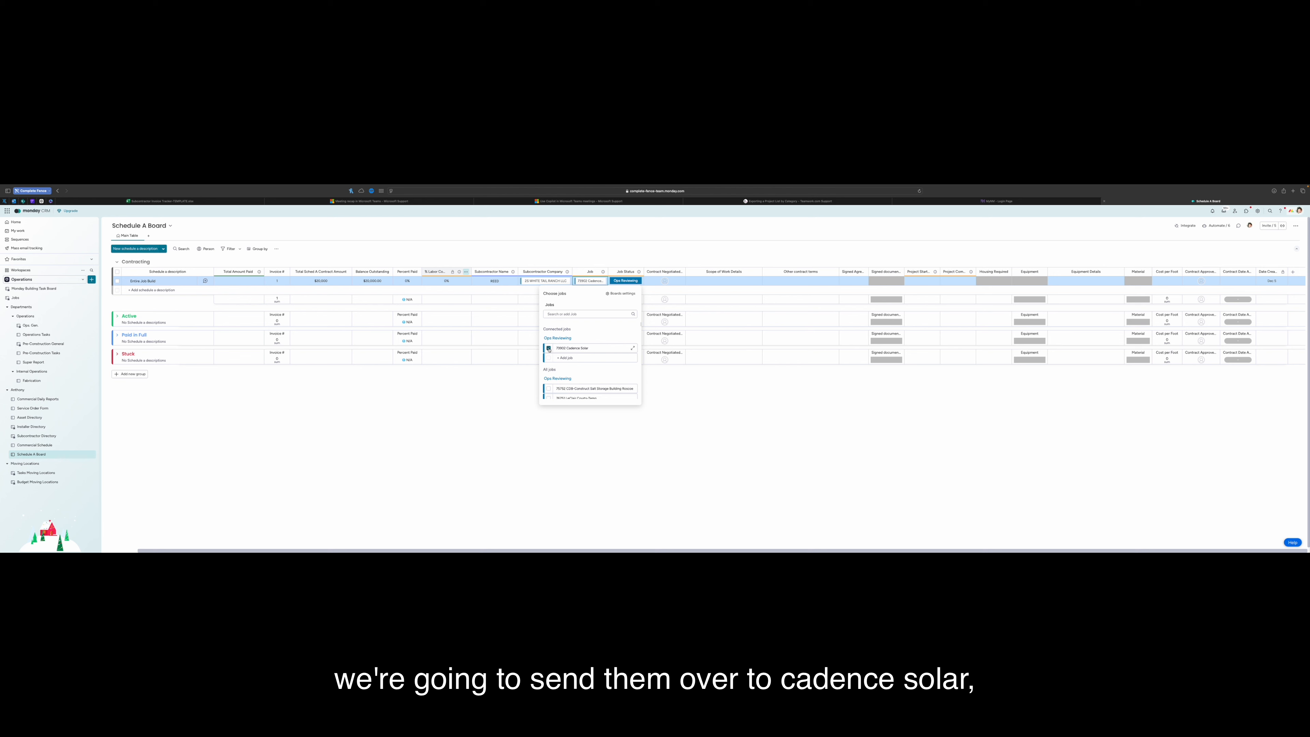
left_click(616, 242)
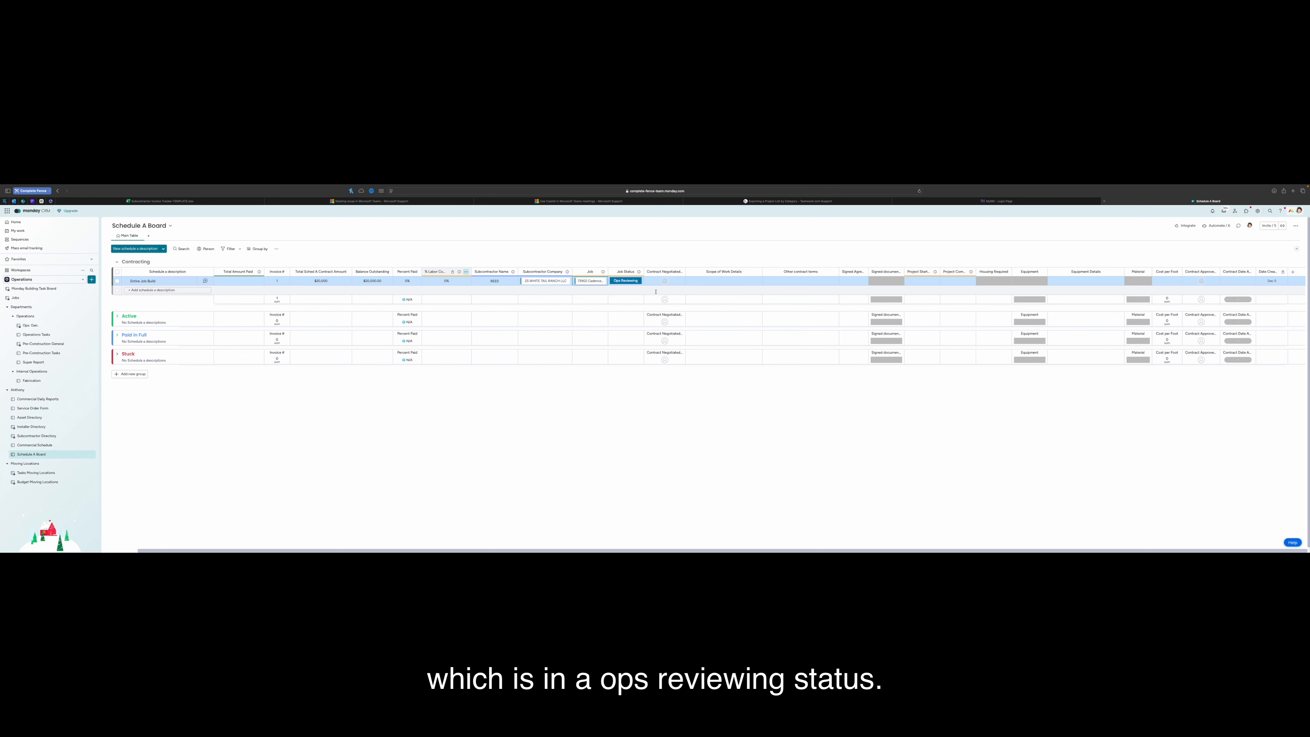
left_click(664, 280)
Assign the contract negotiator and enter 'Entire job' as the scope of work details
scroll(661, 330, "down", 2)
left_click(648, 335)
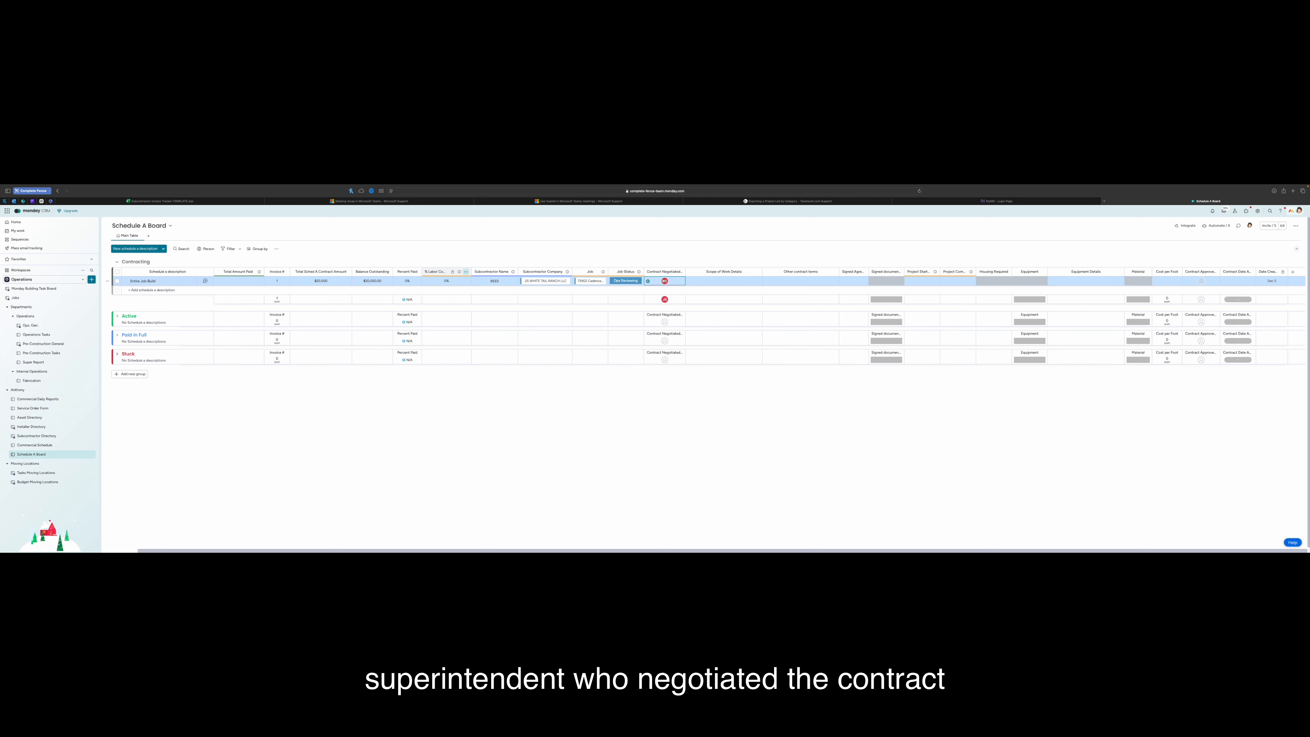
left_click(714, 282)
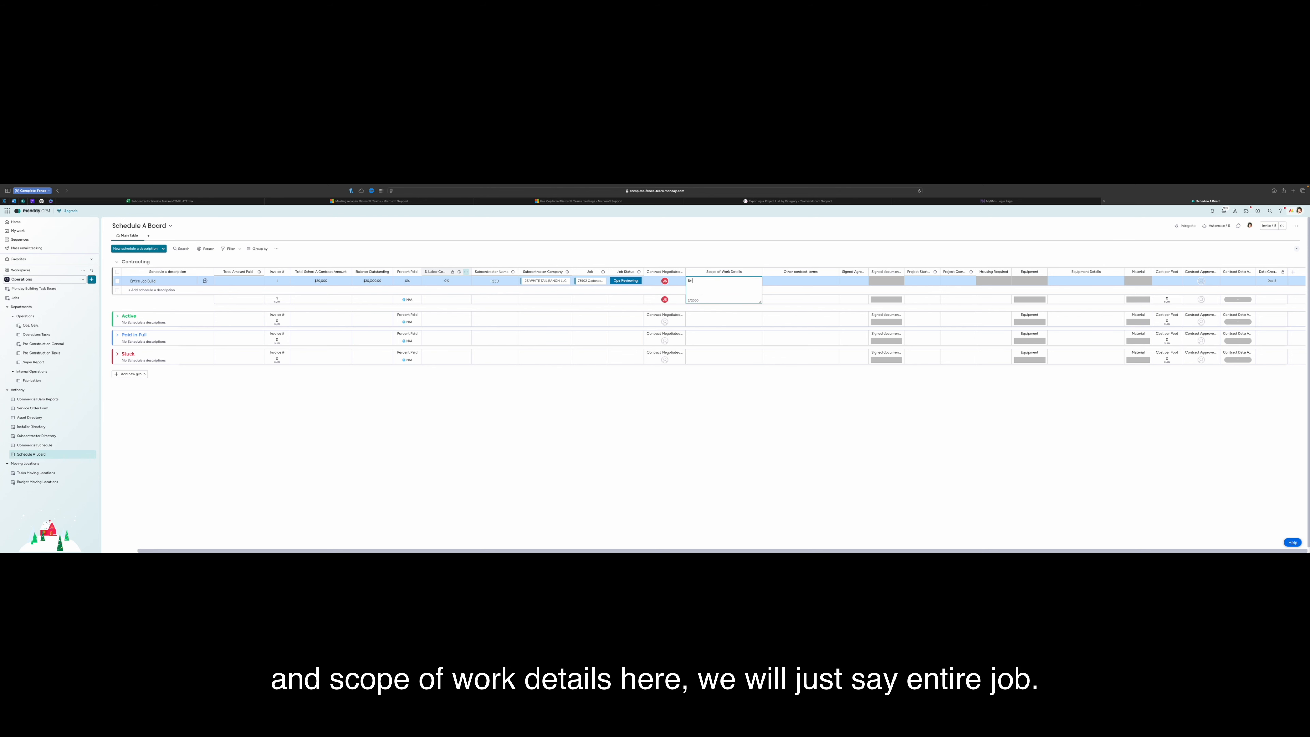
type("Entire J")
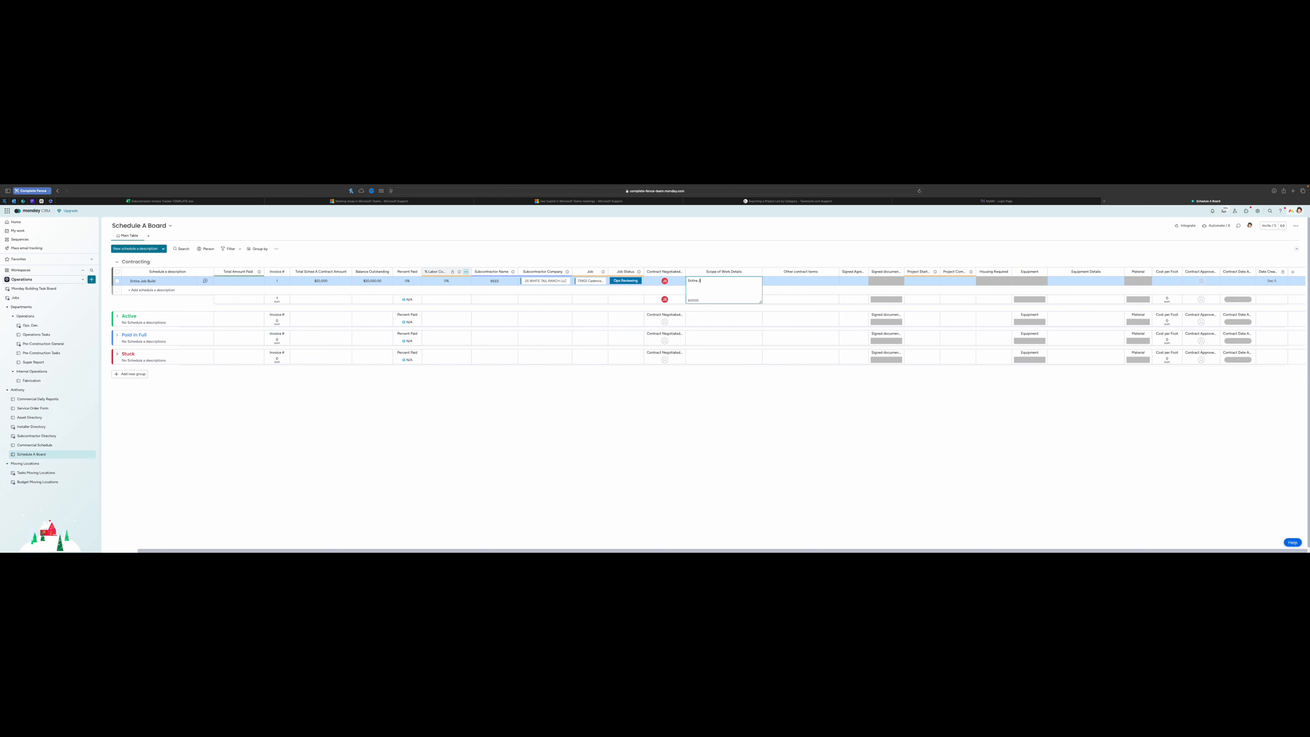
Add the other contract terms 'Core drill will be provided by Complete Fence'
left_click(800, 257)
left_click(793, 282)
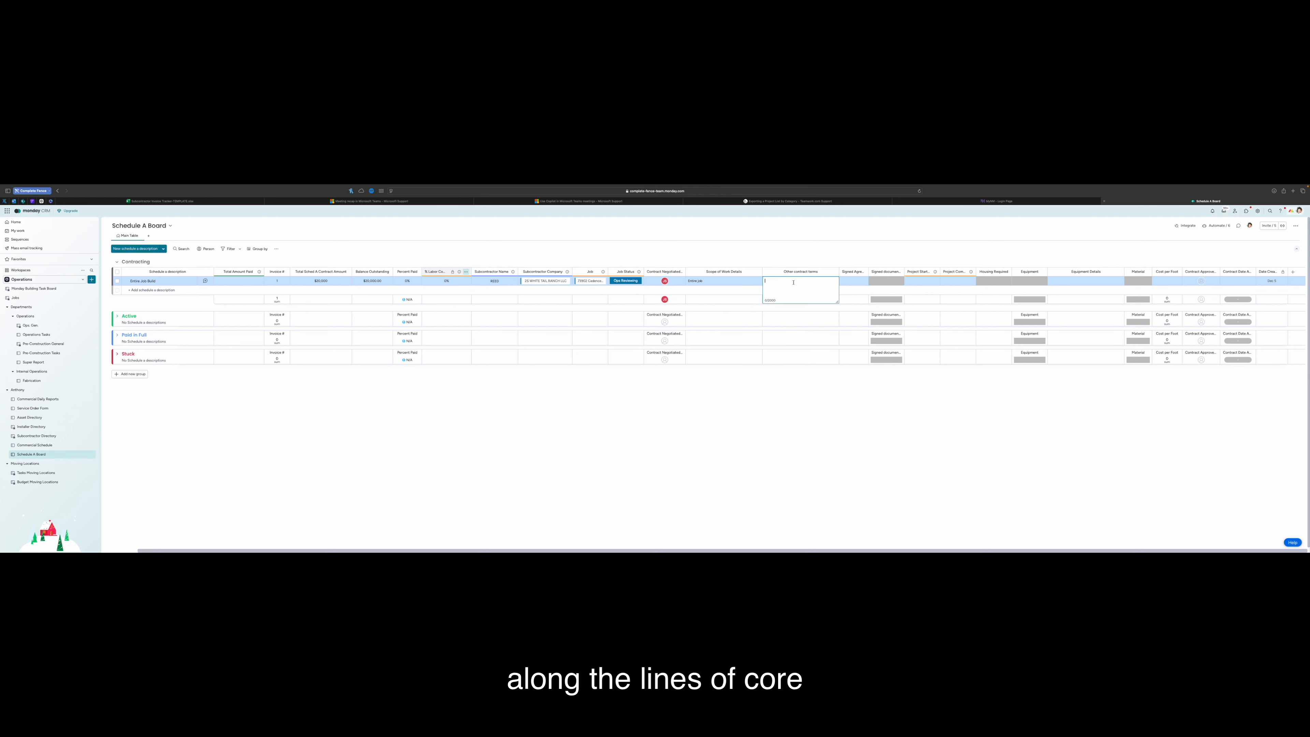
type("Core drill will be provided by ")
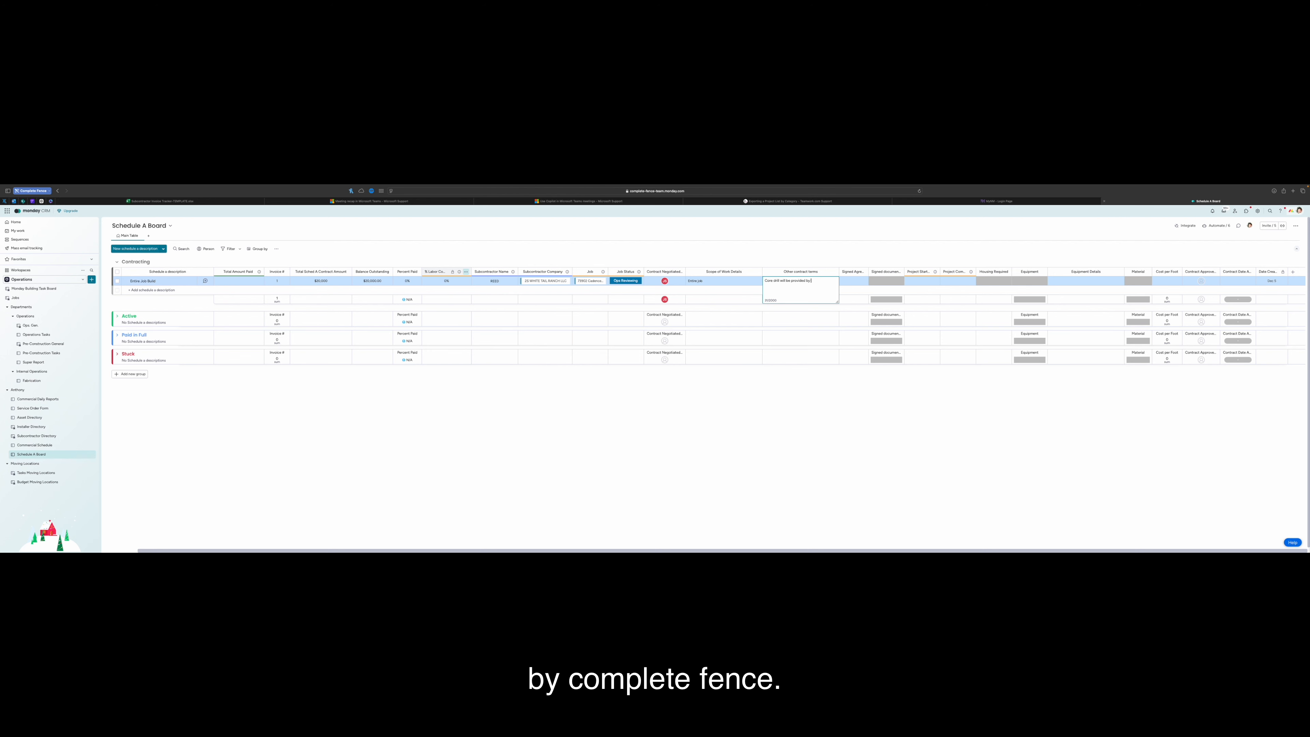
type("Complete Fence")
key("Return")
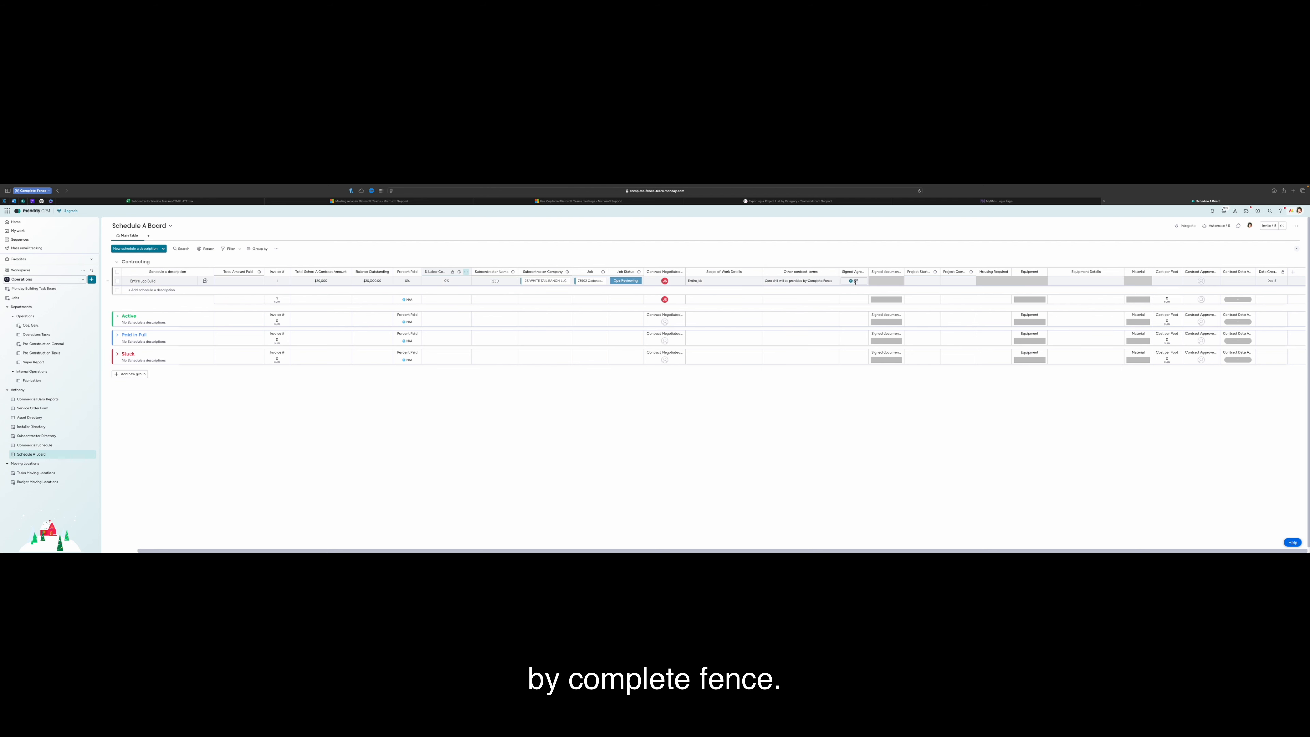
Set the signed agreement date to today and mark the signed document as YES
left_click(852, 283)
left_click(852, 273)
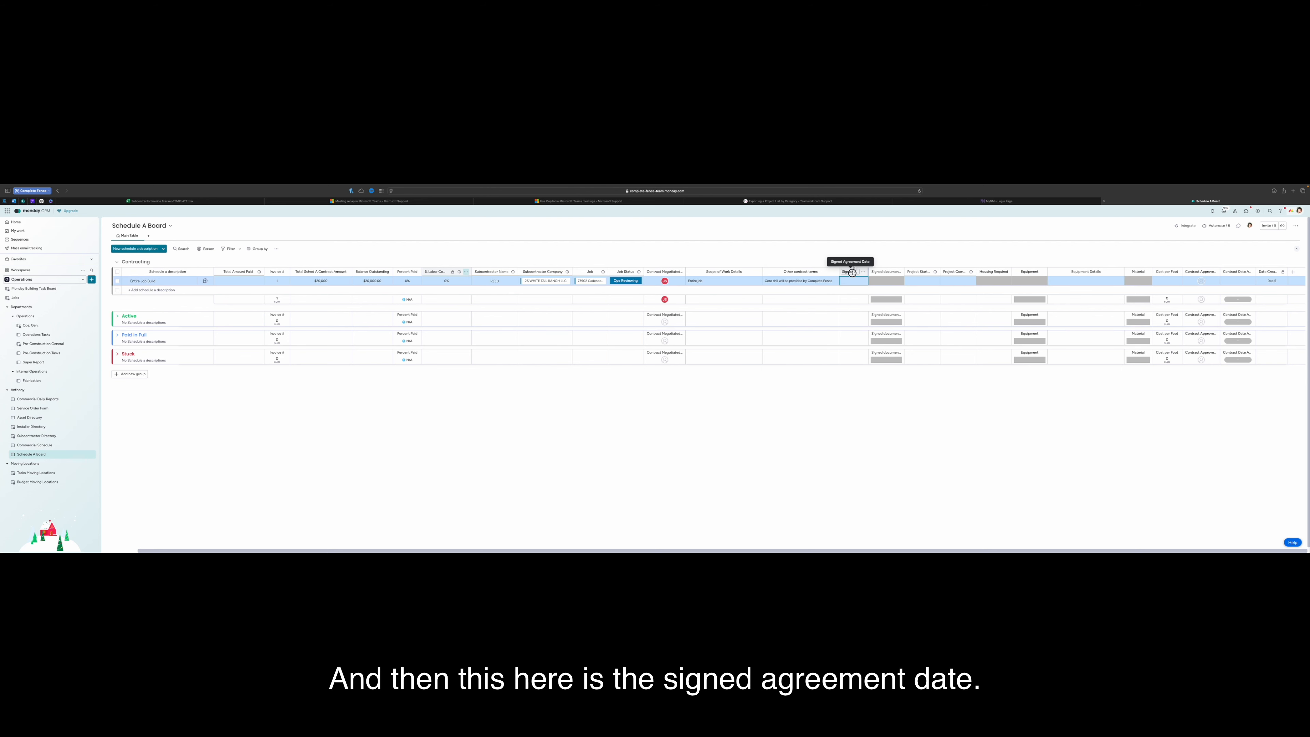
left_click(851, 272)
left_click(852, 281)
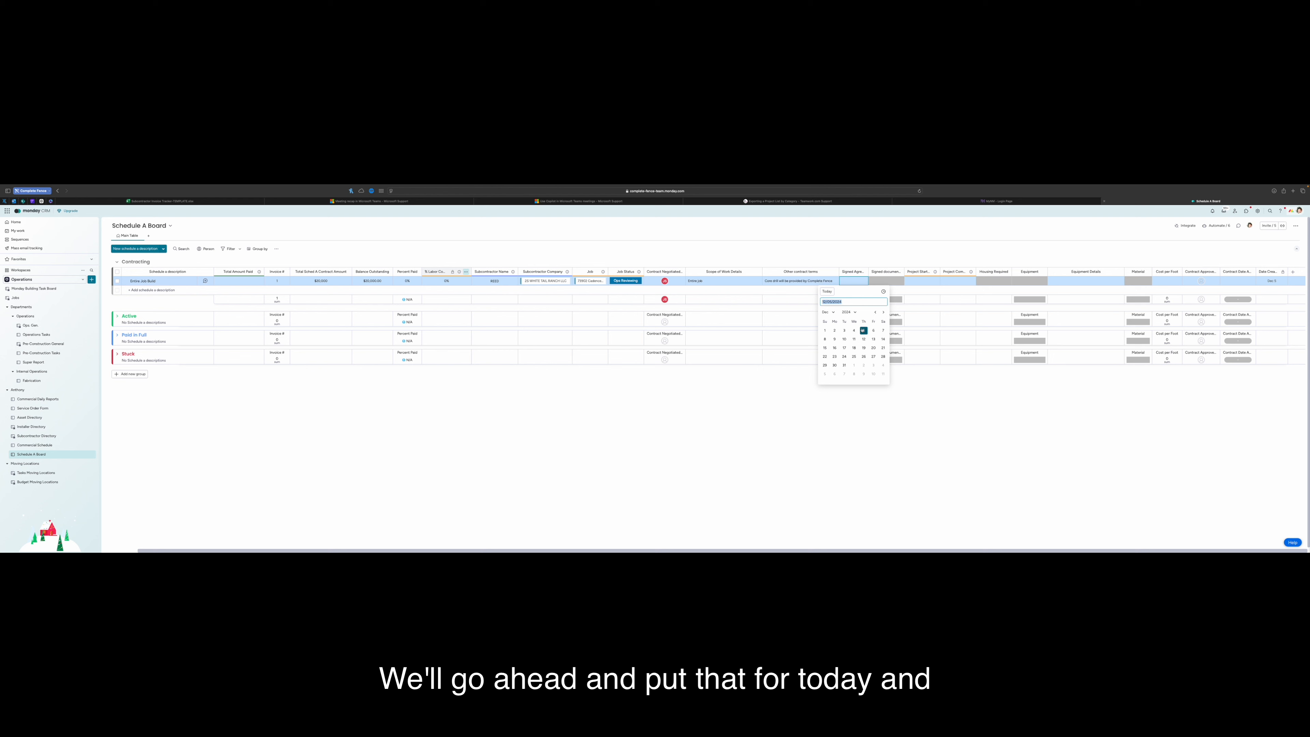
left_click(864, 332)
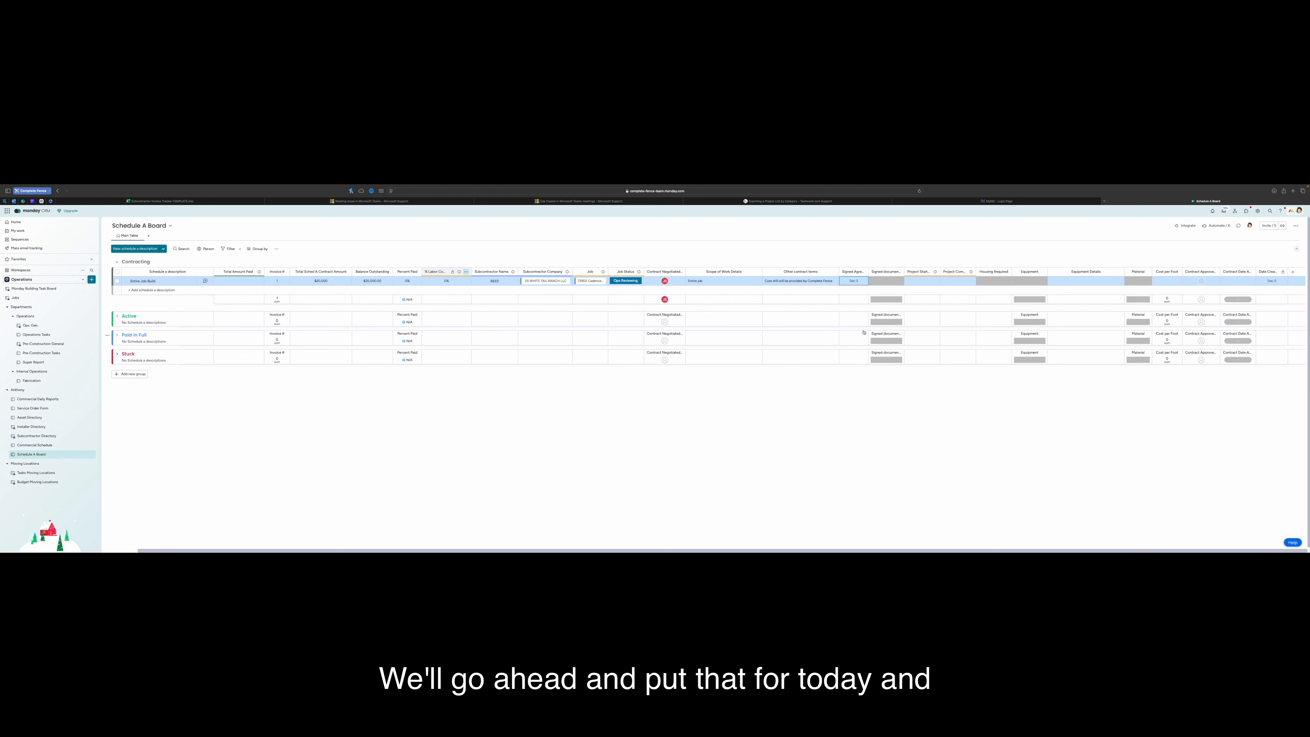
left_click(887, 281)
left_click(895, 258)
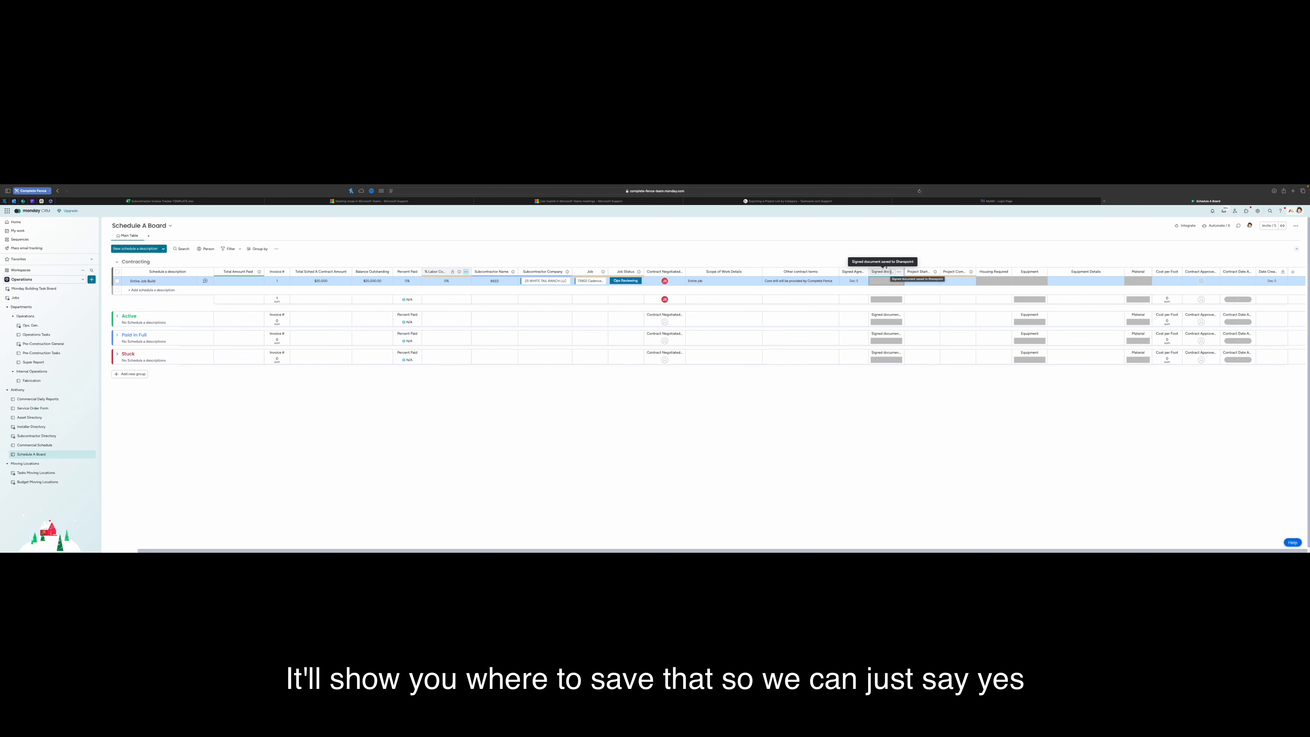
left_click(886, 281)
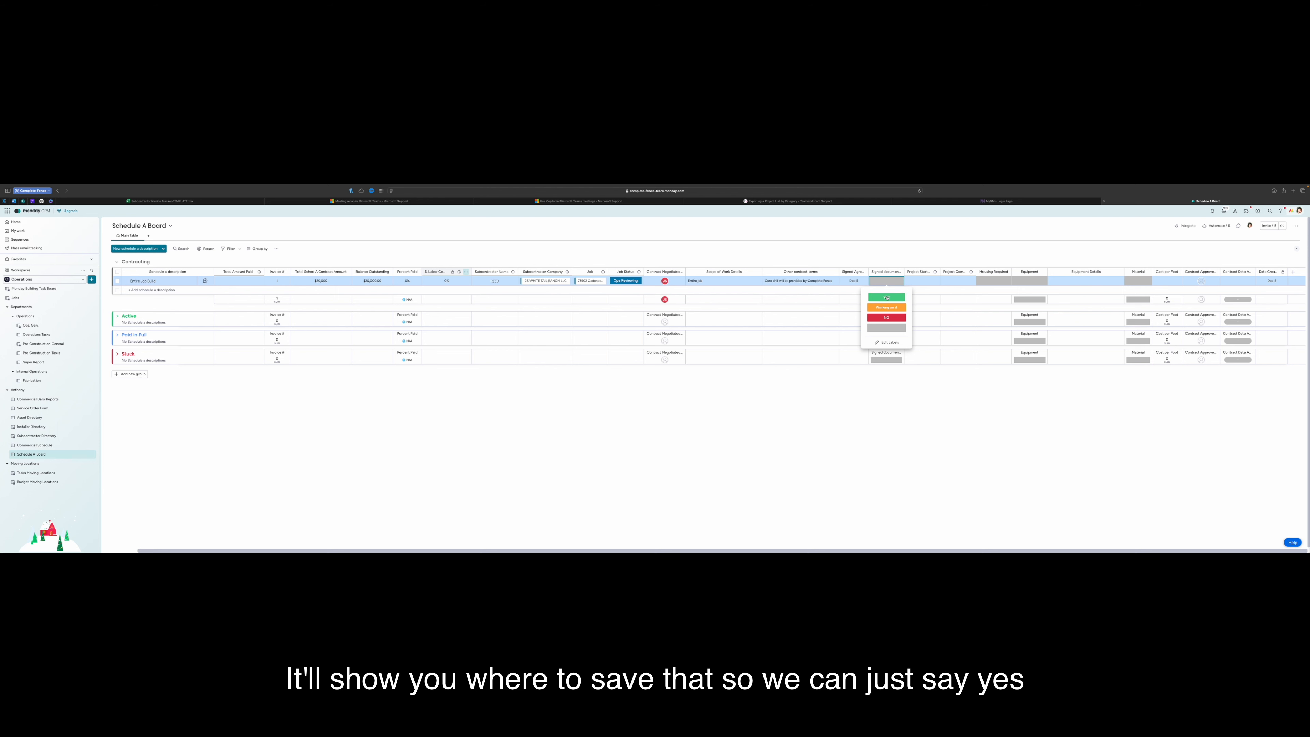
left_click(887, 297)
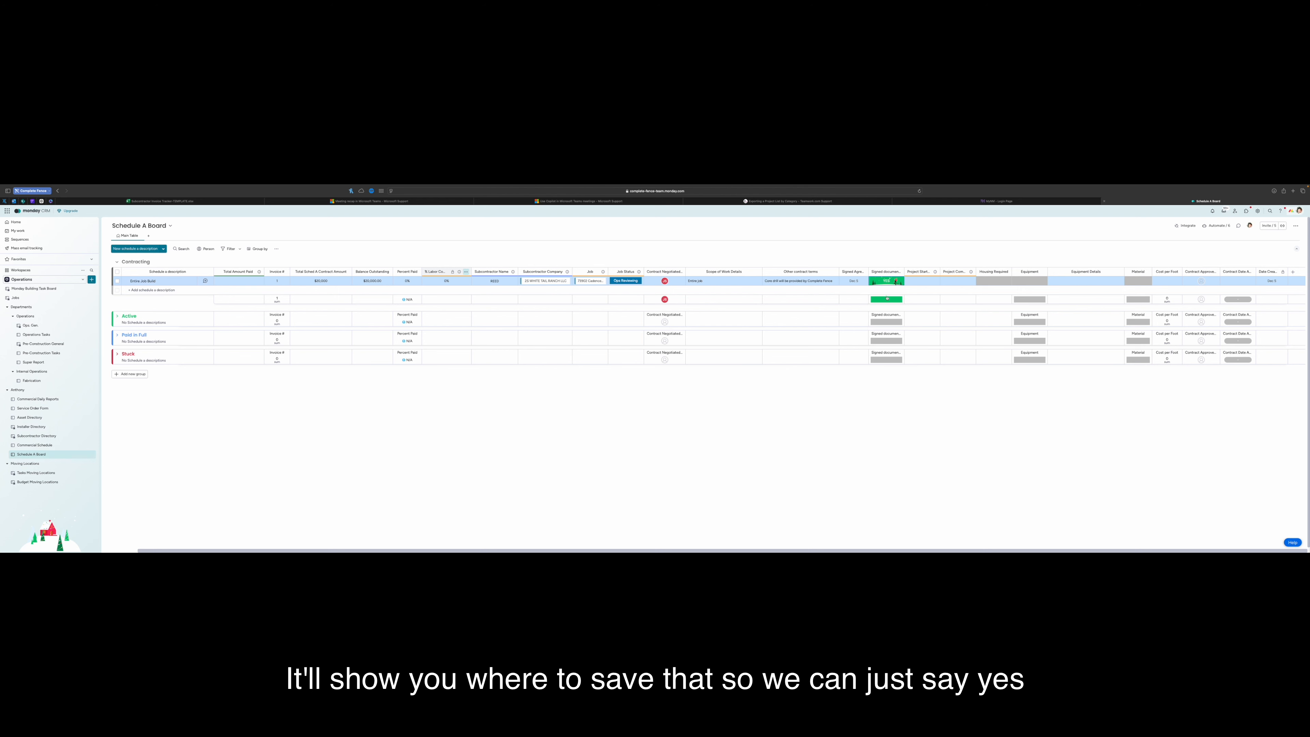
Set the project start to Dec 9, 2024 and project completion to Dec 31, 2024
left_click(923, 281)
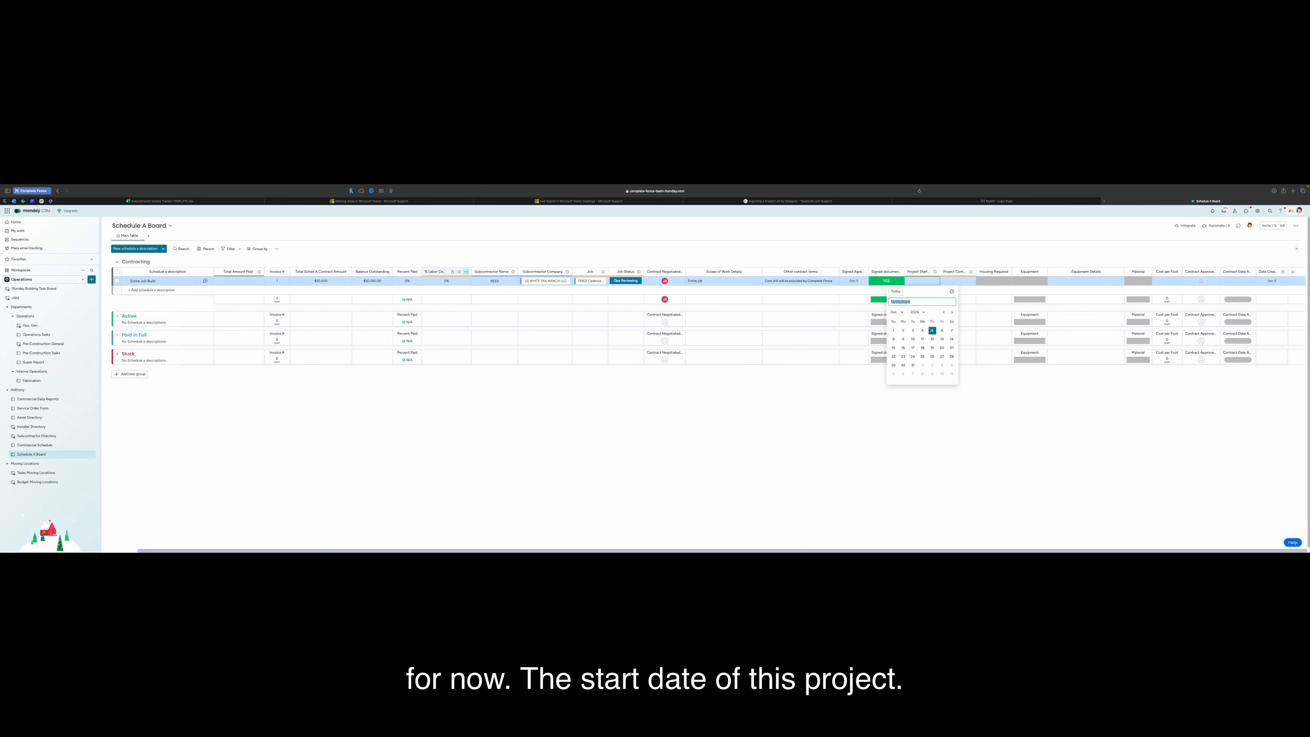
left_click(903, 339)
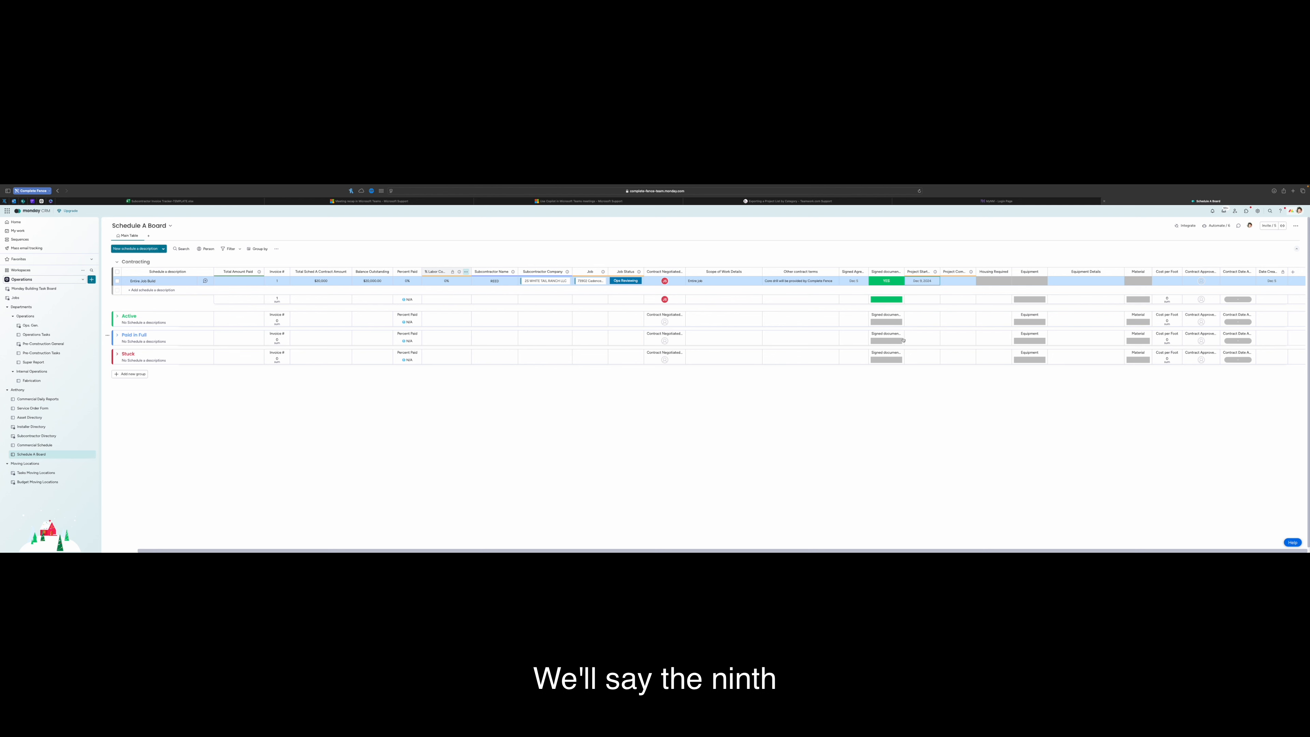
left_click(955, 280)
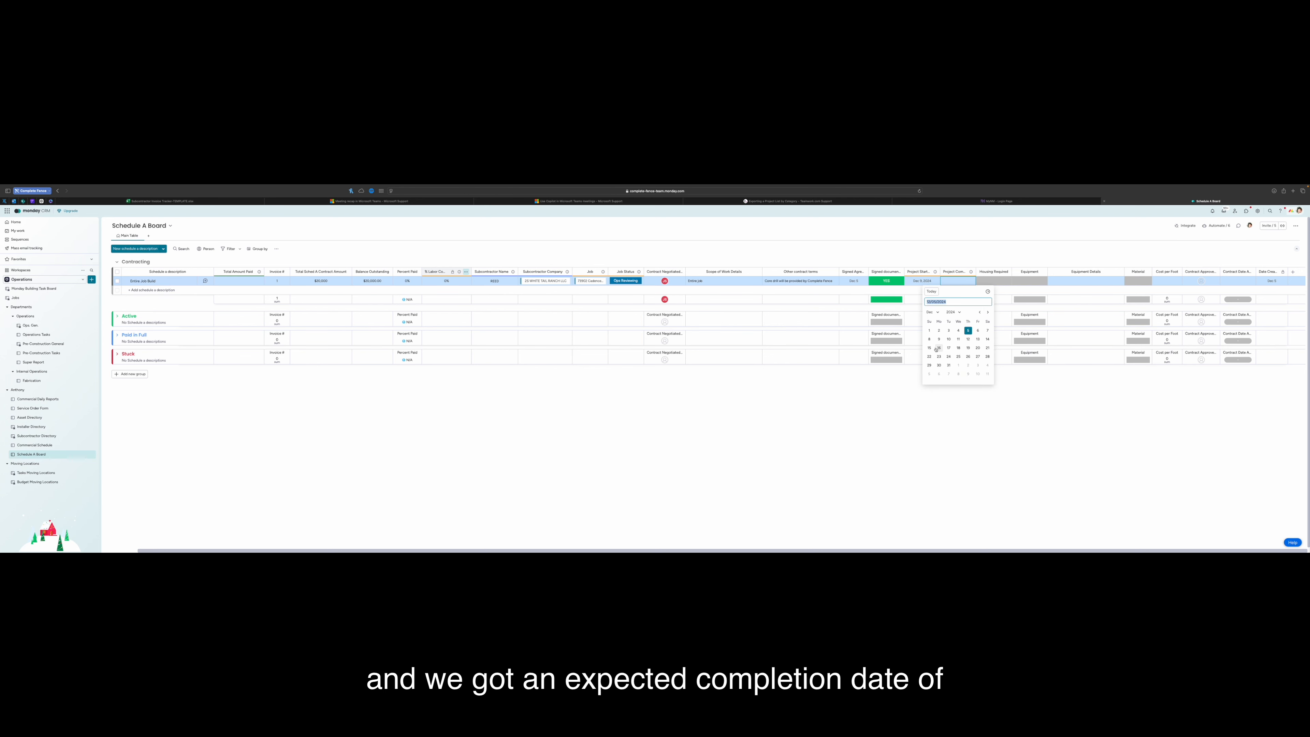
left_click(947, 367)
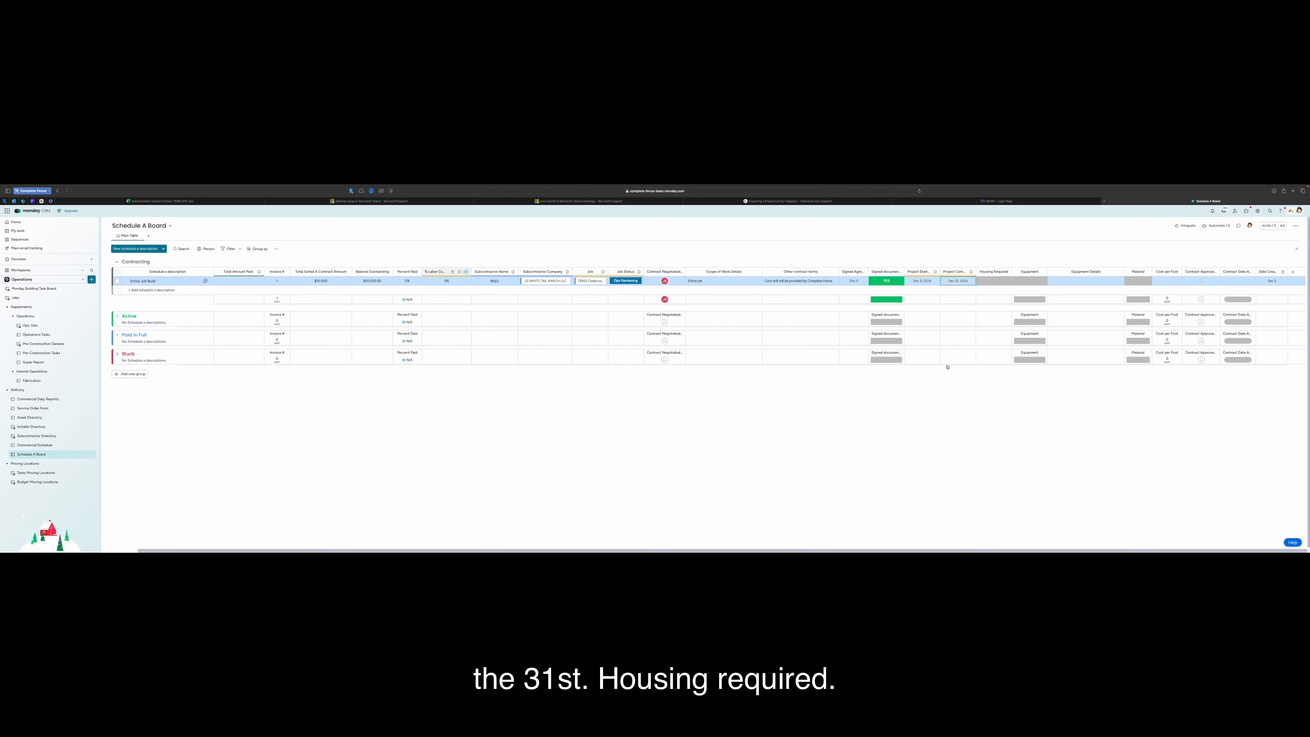
Set Housing Required to Sub Responsibility and Equipment to Sub Provides
left_click(993, 280)
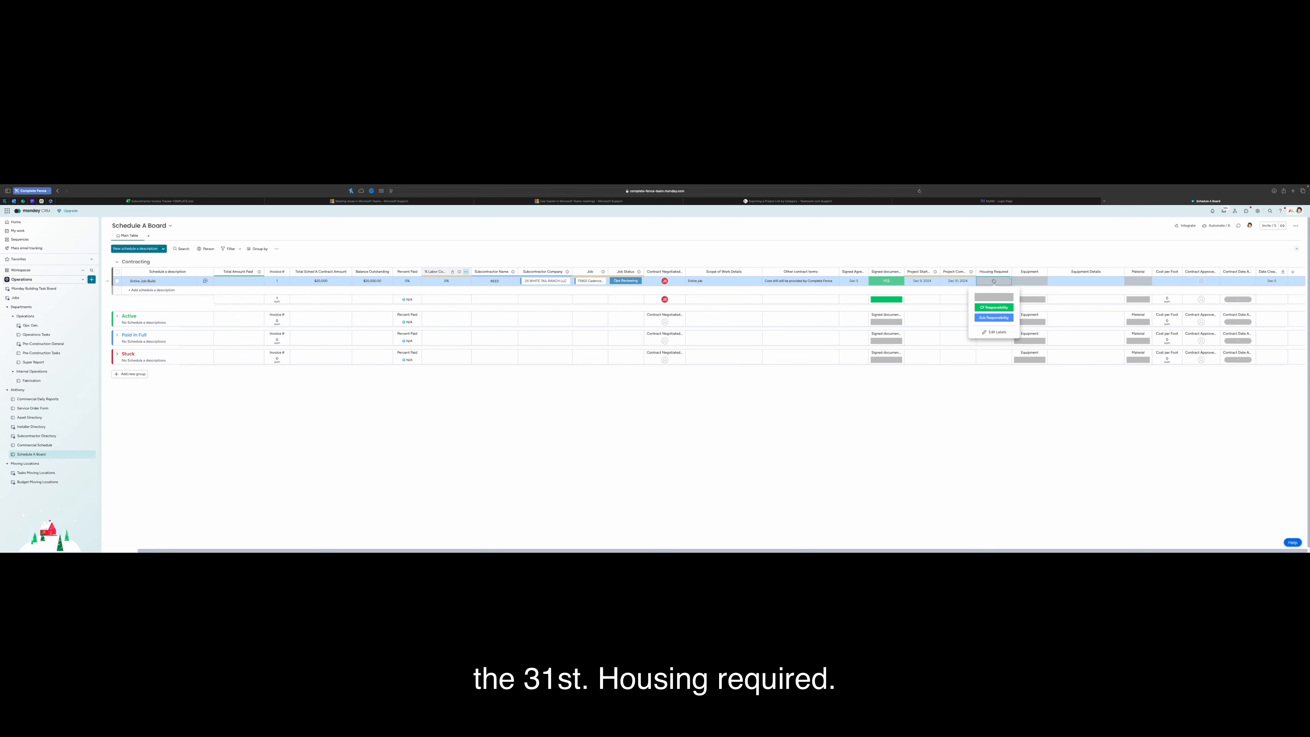
left_click(991, 317)
left_click(1029, 281)
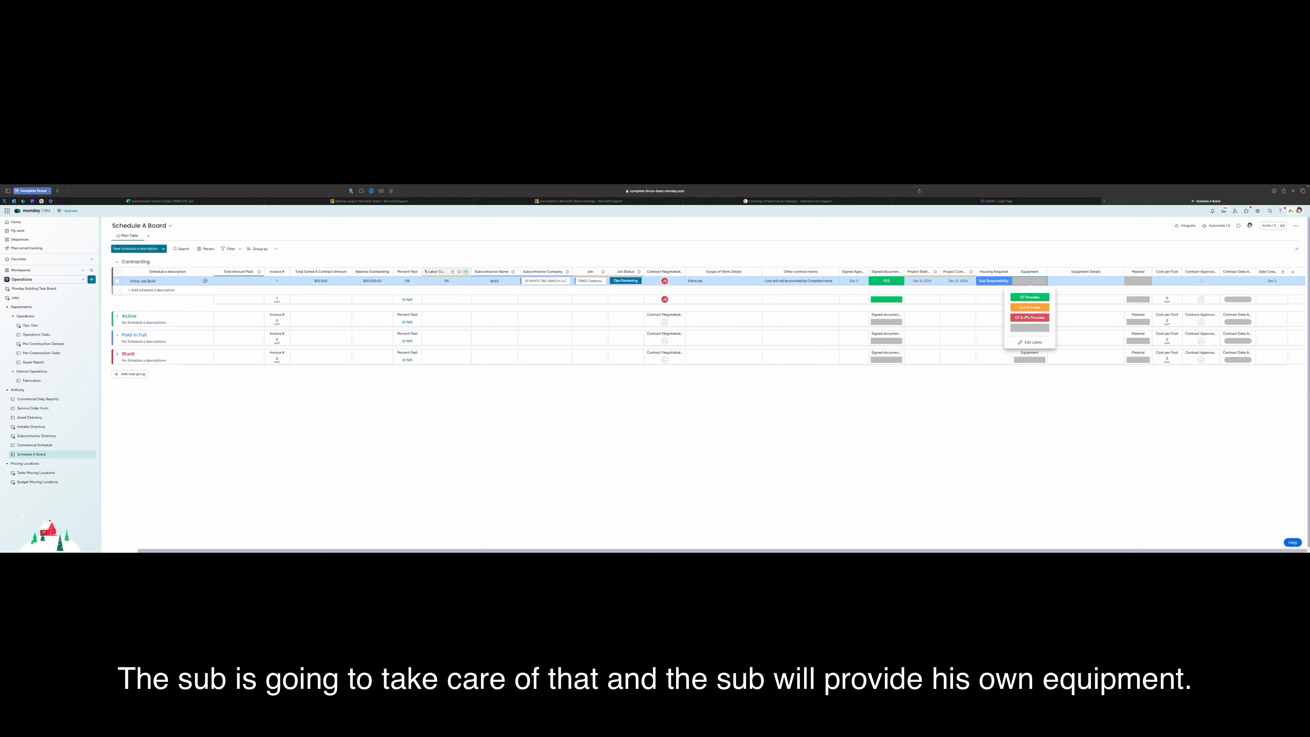
left_click(1030, 308)
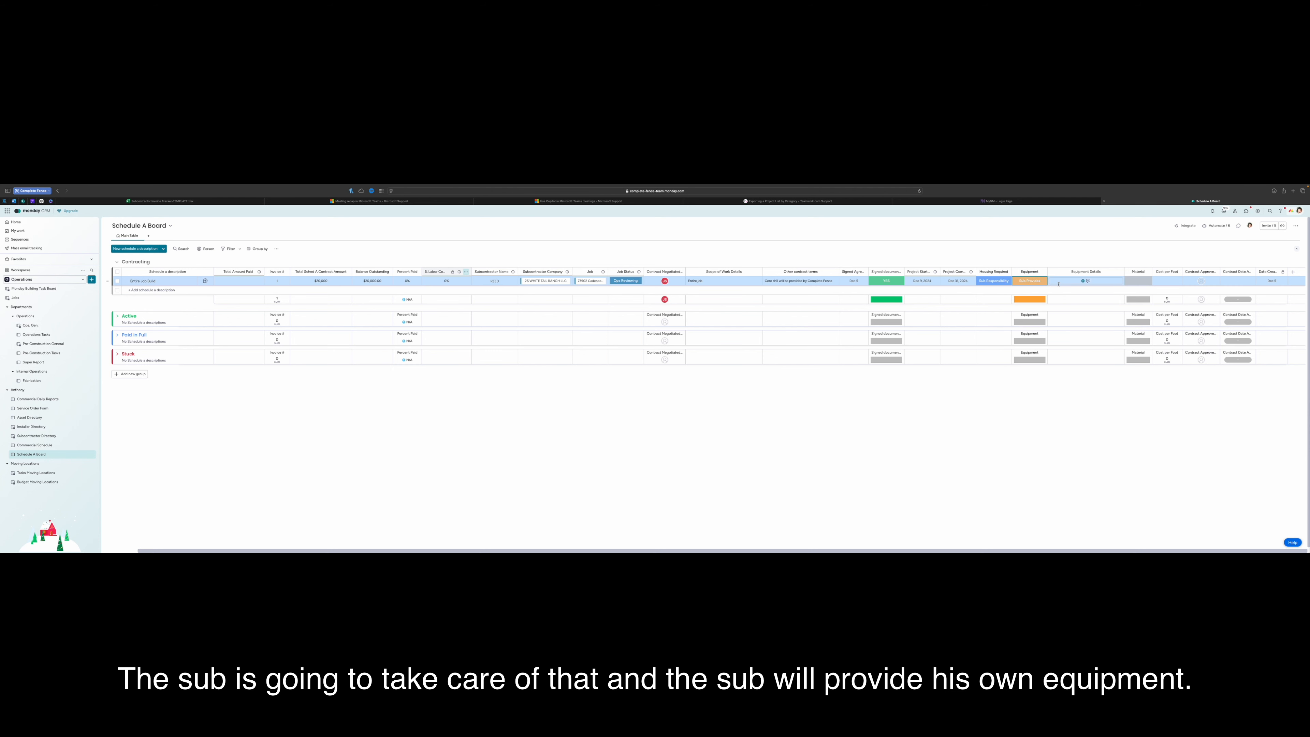
Write 'CF will provide one little beaver' in the Equipment Details
left_click(1103, 280)
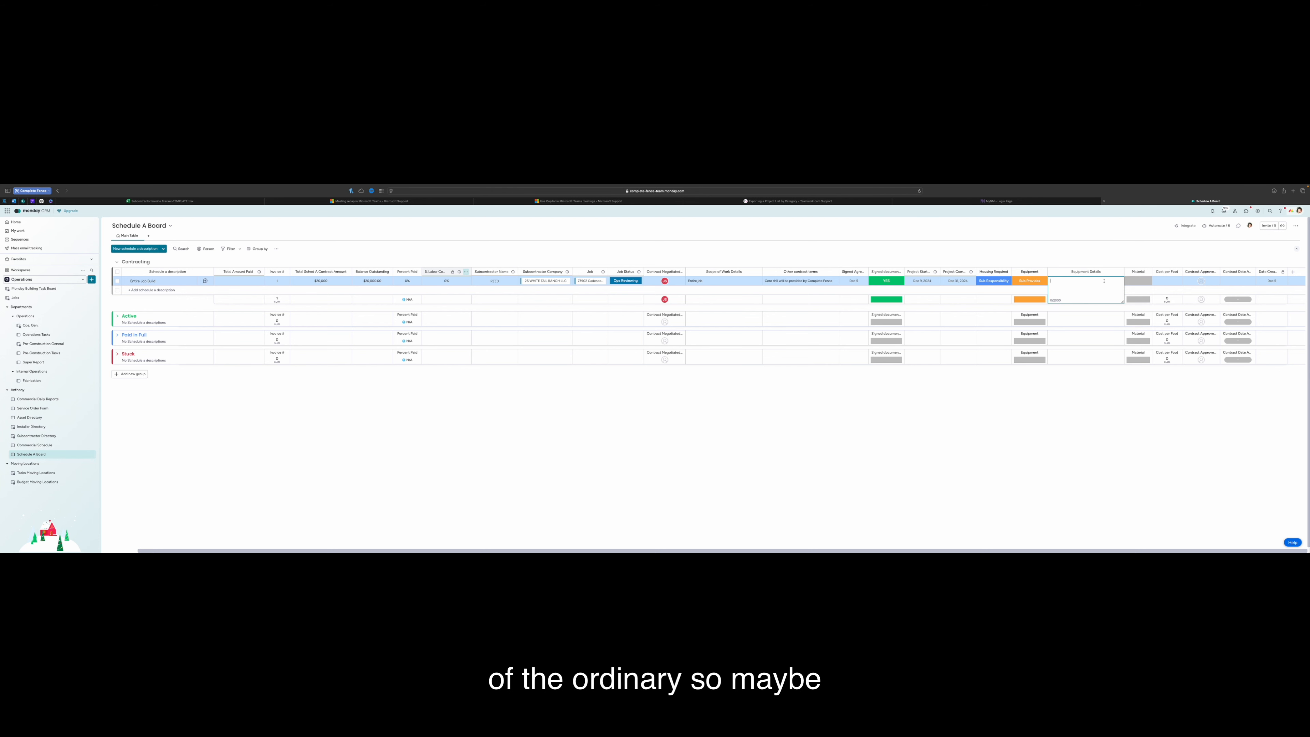
type("CF will prov")
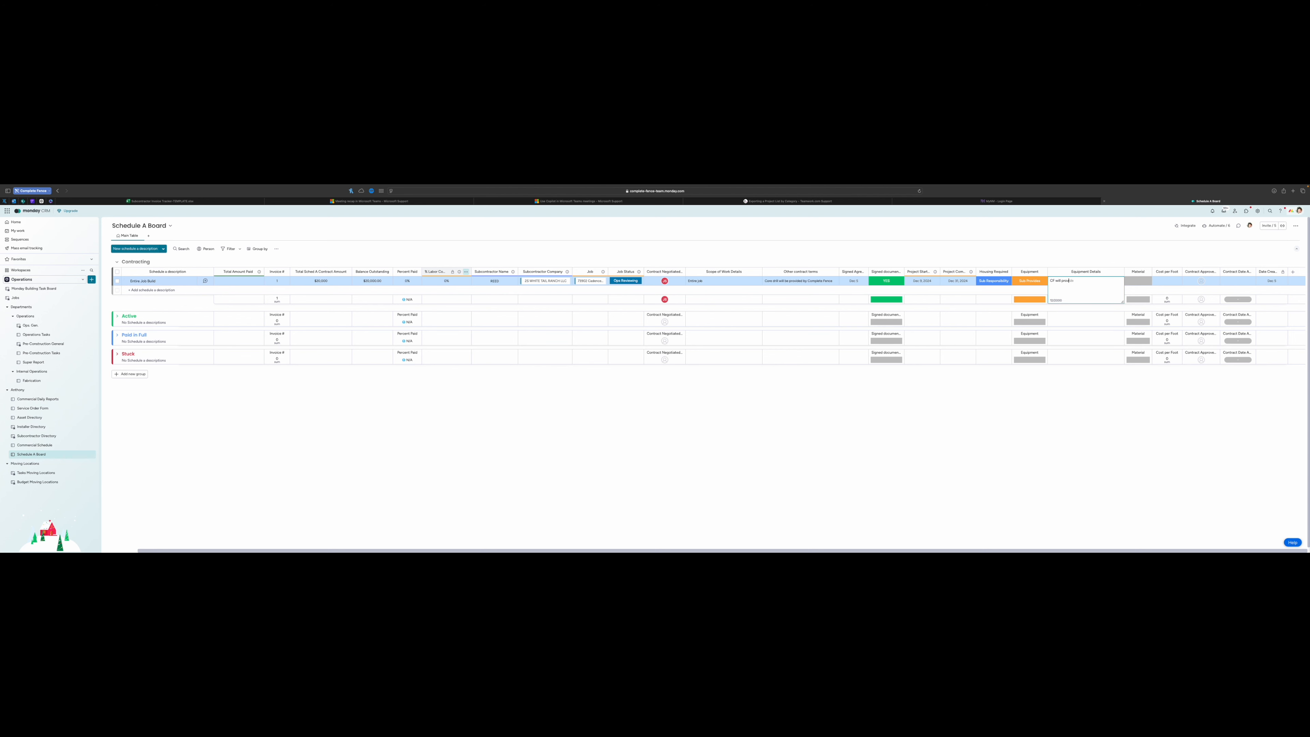
type("one little beace")
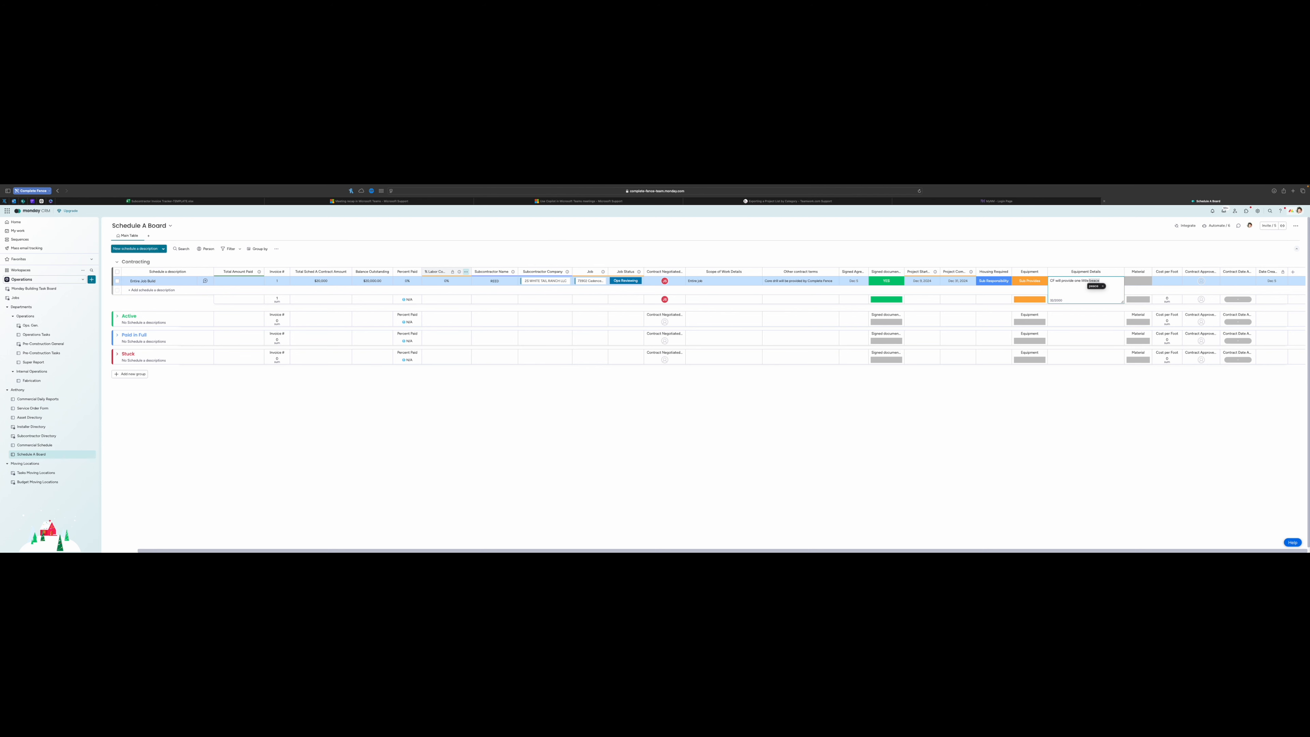
key("BackSpace")
left_click(1152, 253)
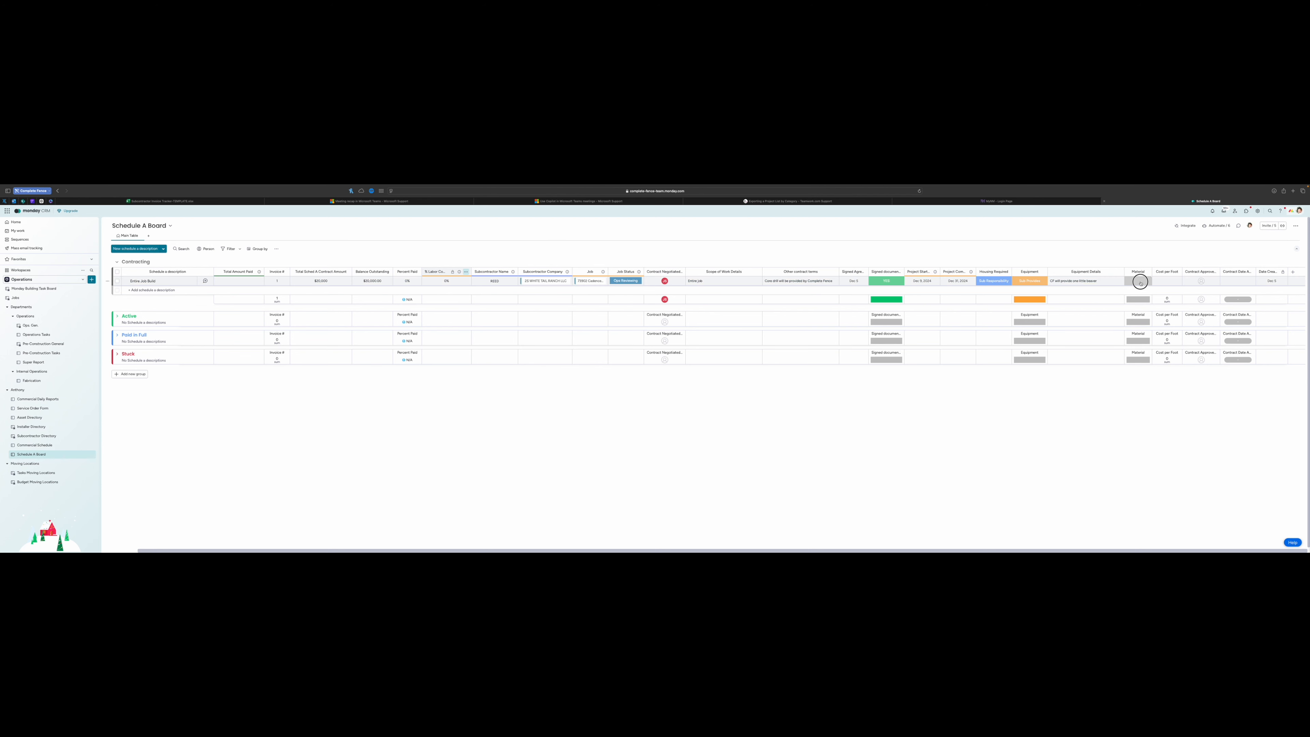
left_click(1137, 281)
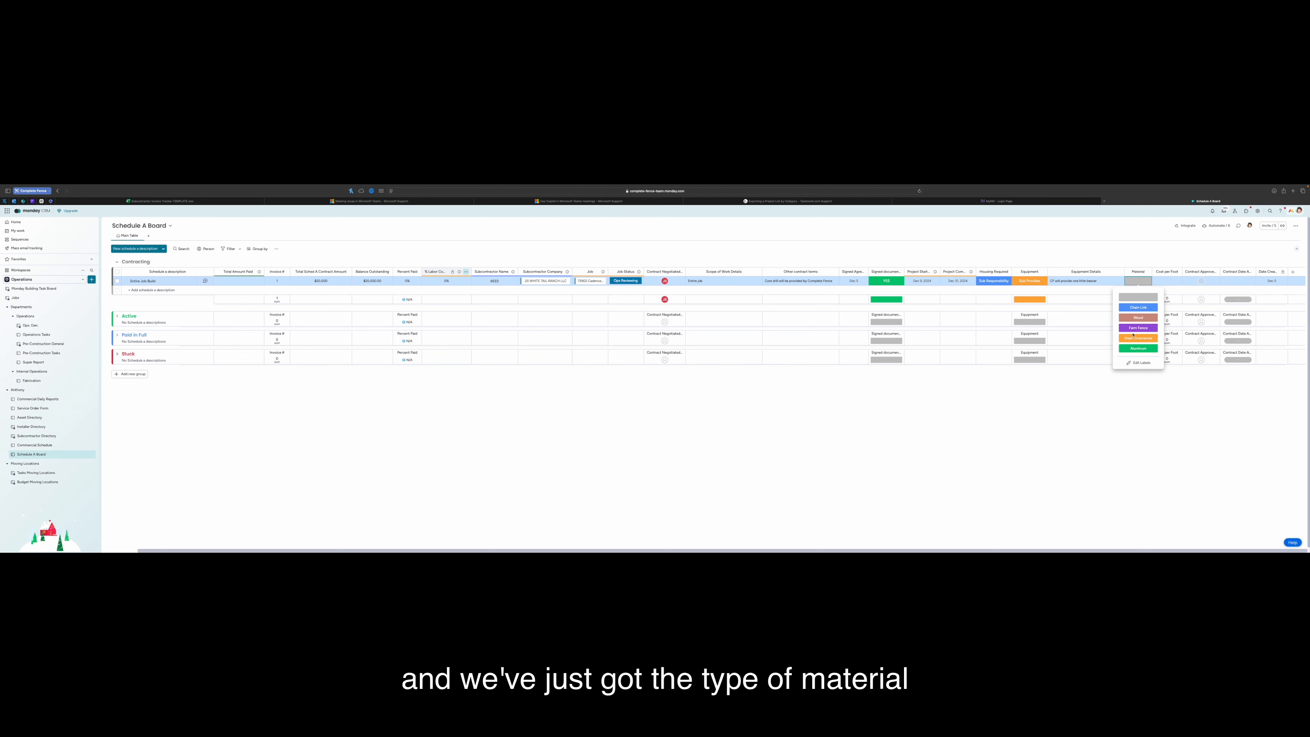
Set the material to Chain Link and the cost per foot to 7.50
left_click(1145, 308)
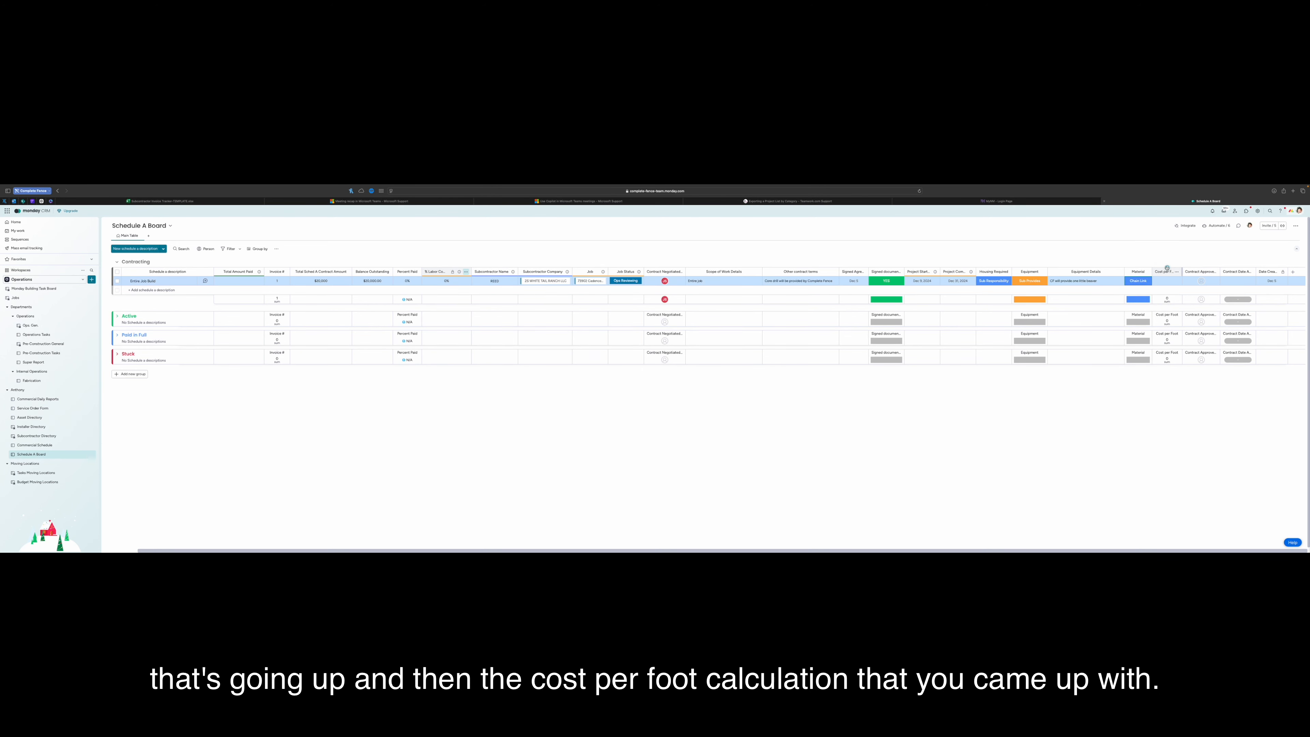
left_click(1169, 281)
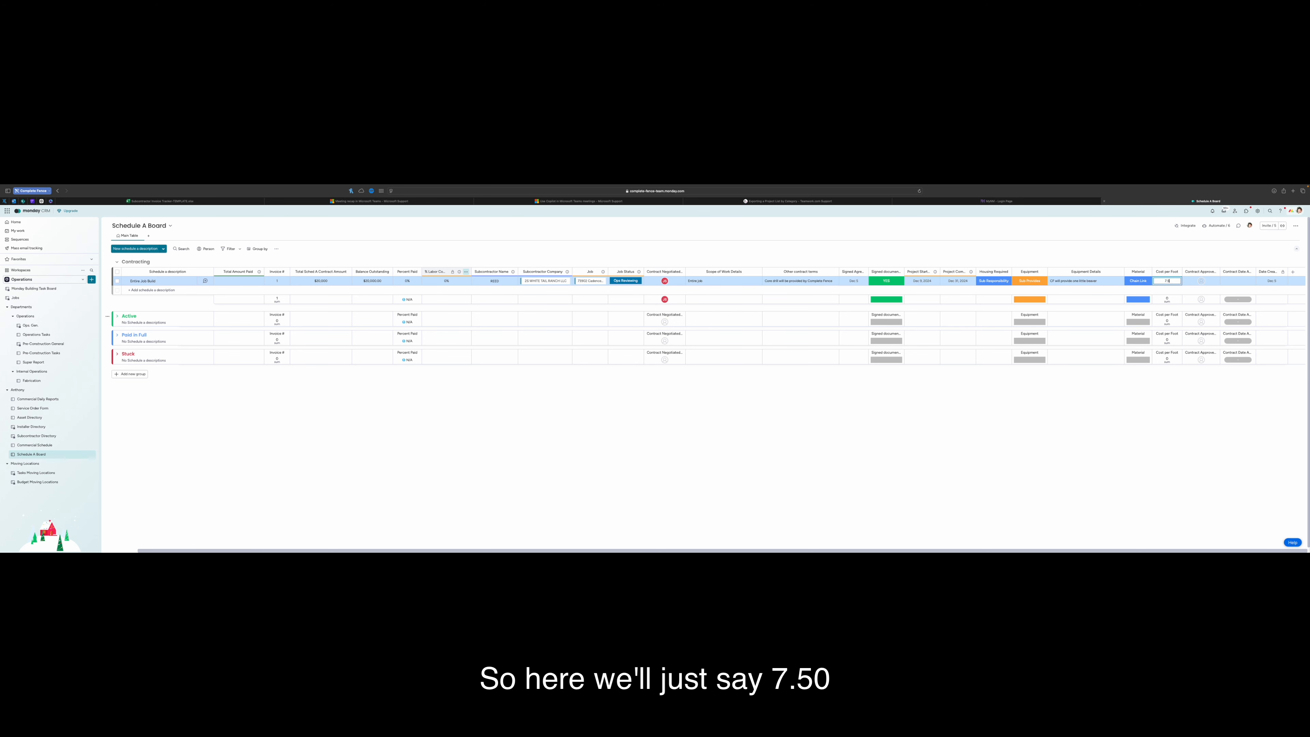
key("Return")
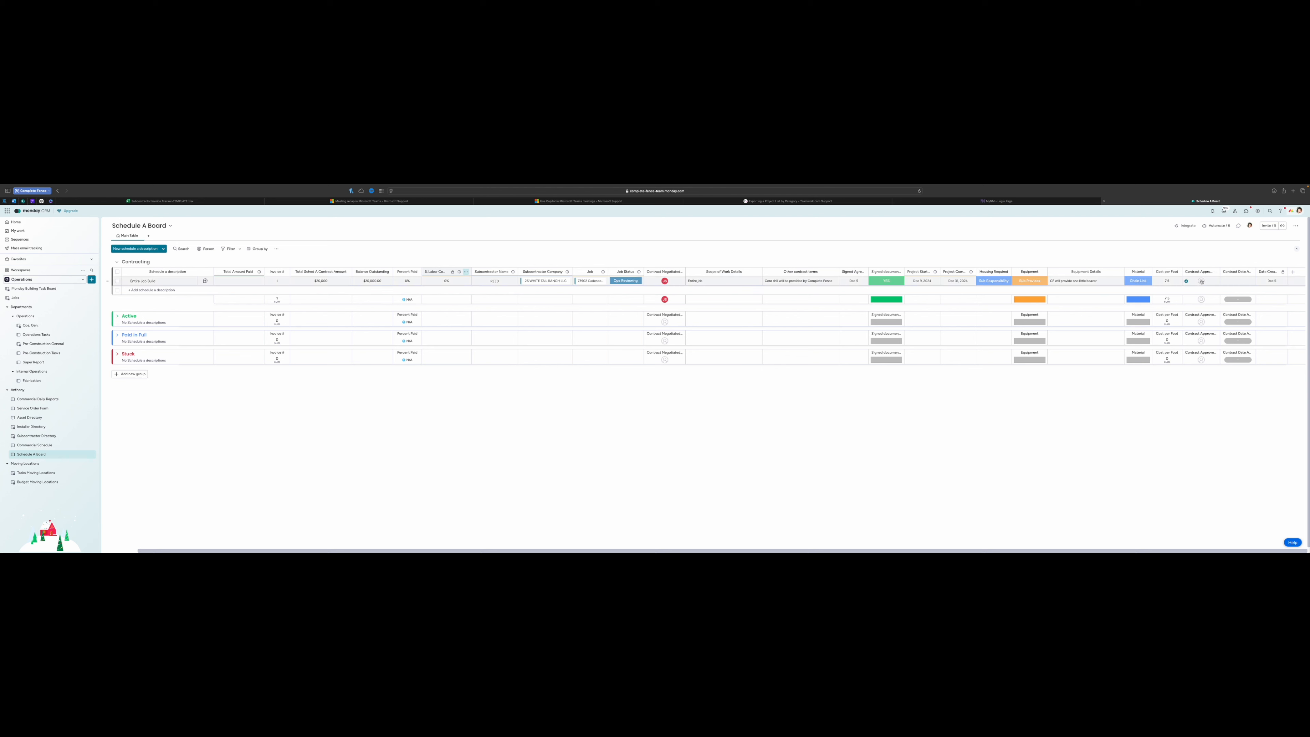
Assign the contract approver and set the contract approval date to Dec 5
left_click(1201, 281)
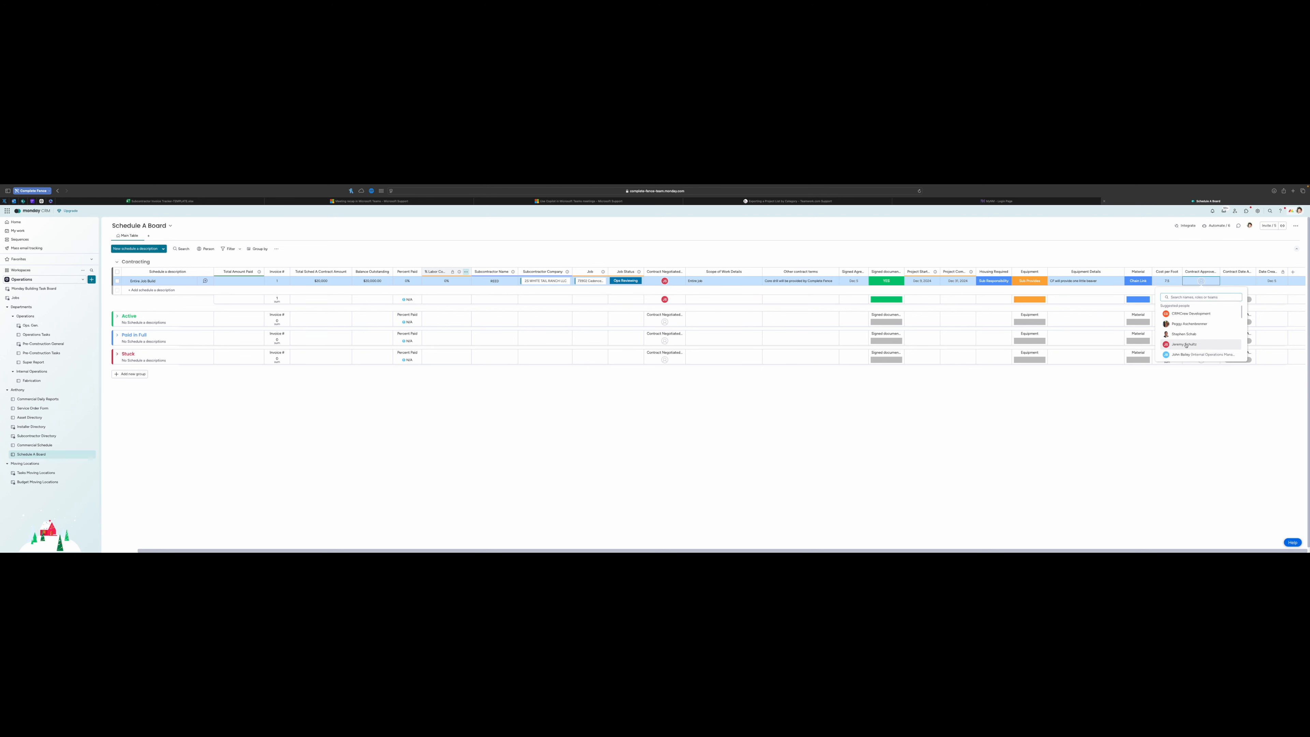
left_click(1183, 355)
left_click(1234, 282)
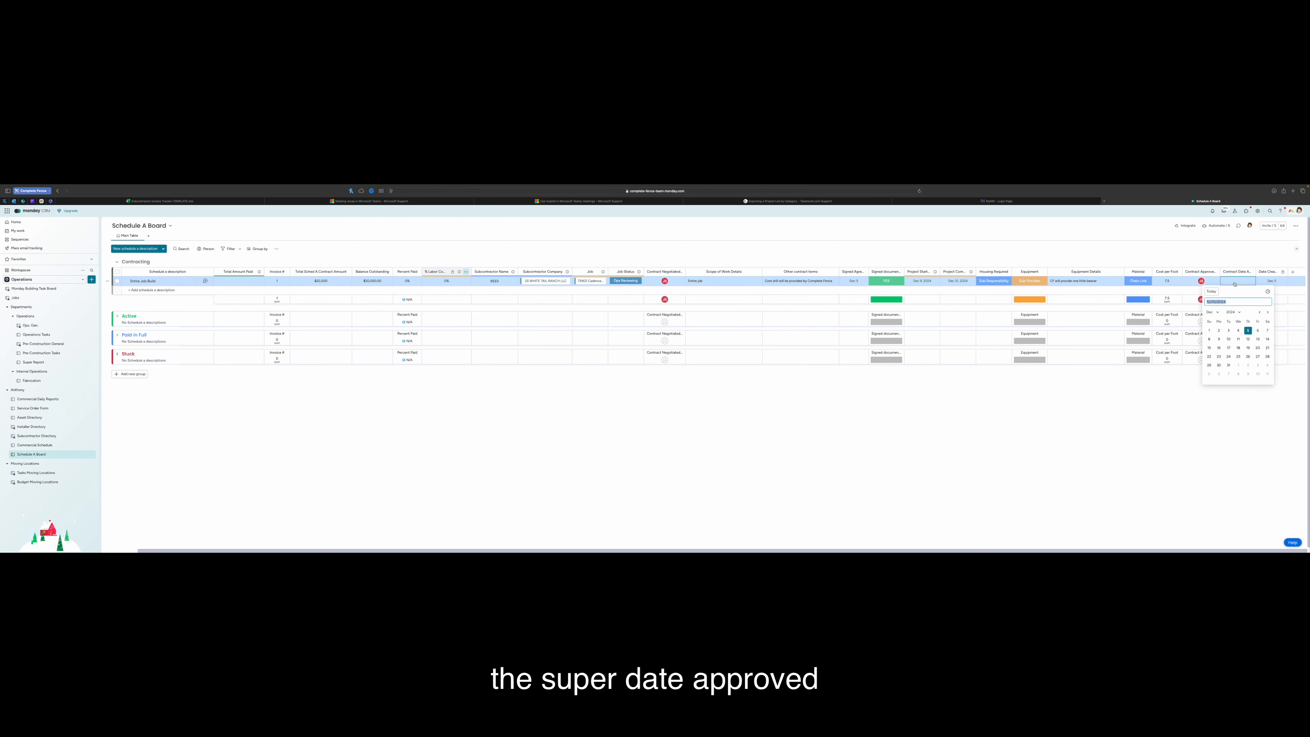
left_click(1247, 330)
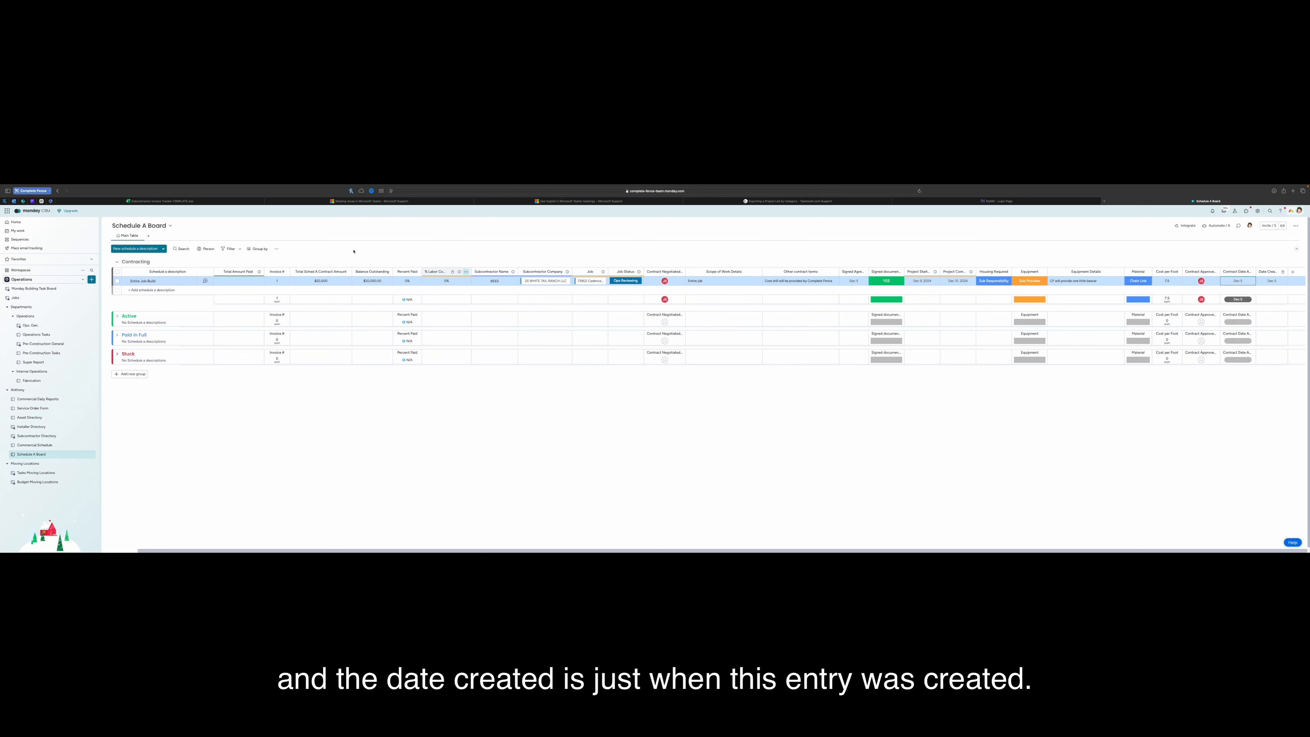
key("Delete")
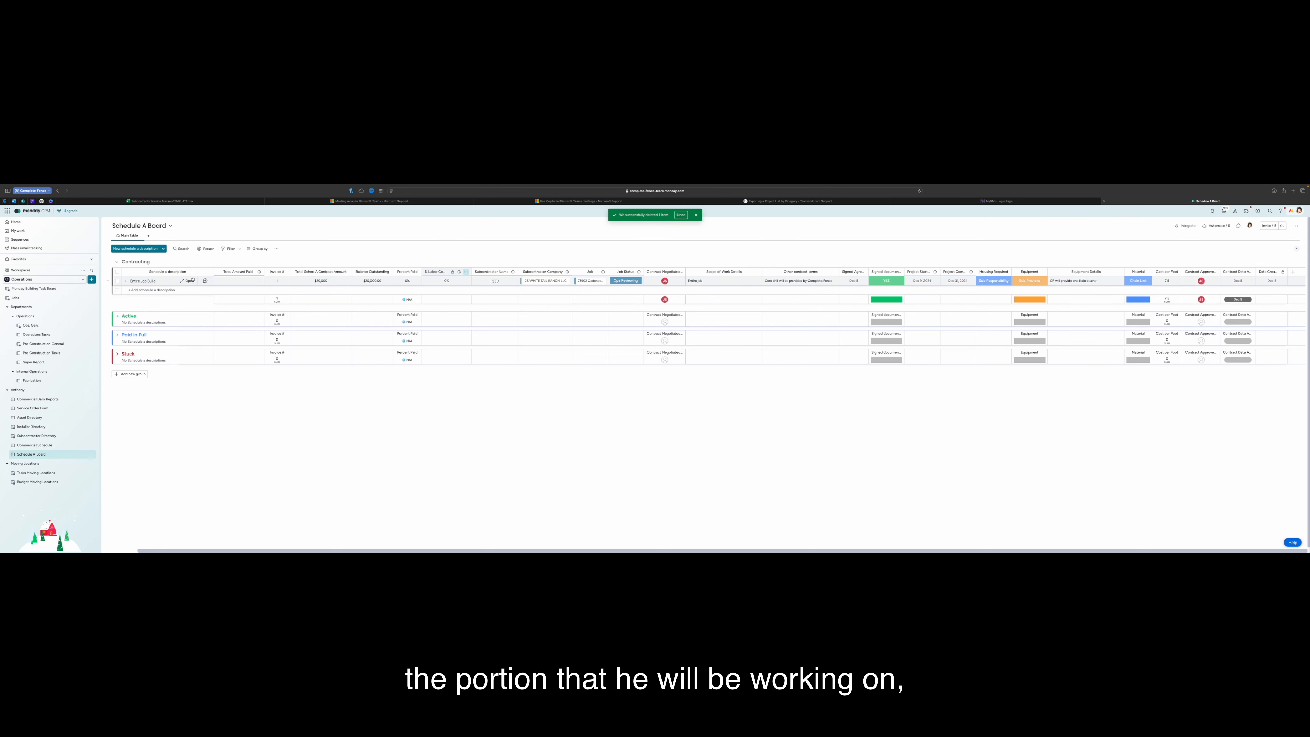
Add a 'Setting all posts' subitem under Entire Job Build
left_click(124, 282)
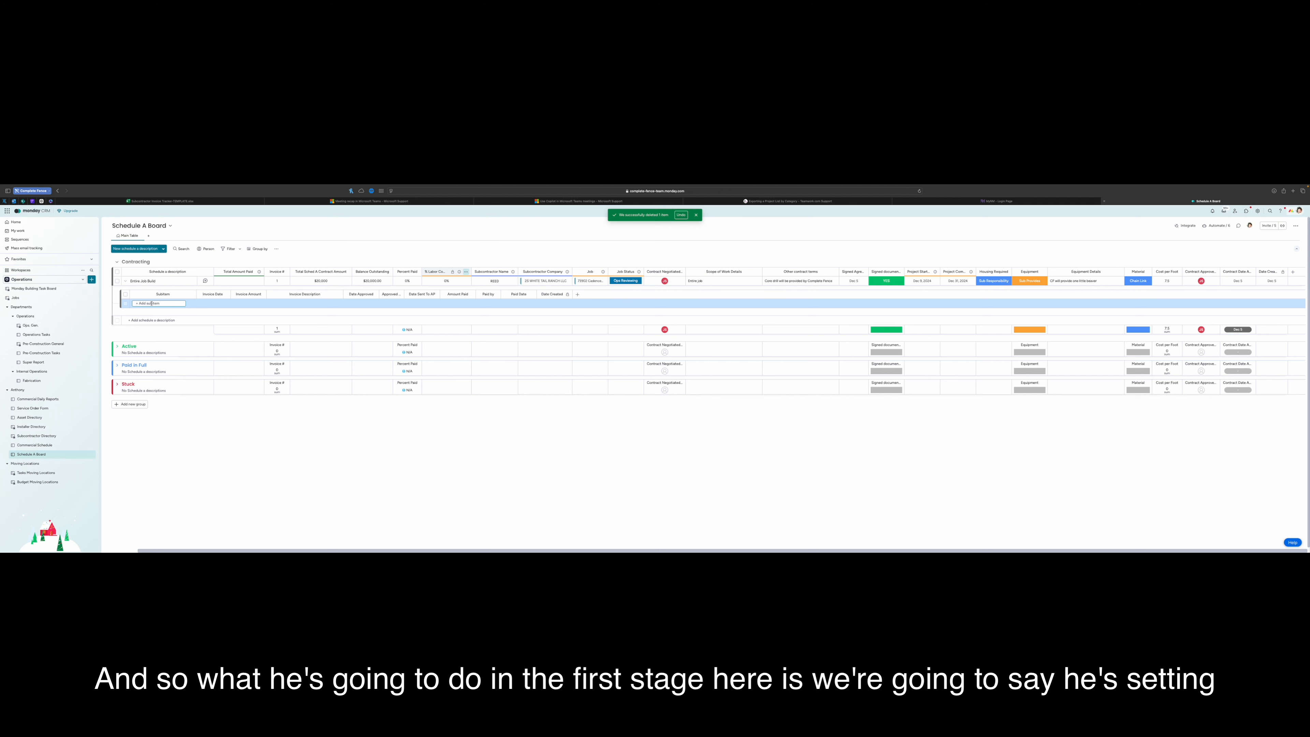
type("Settin")
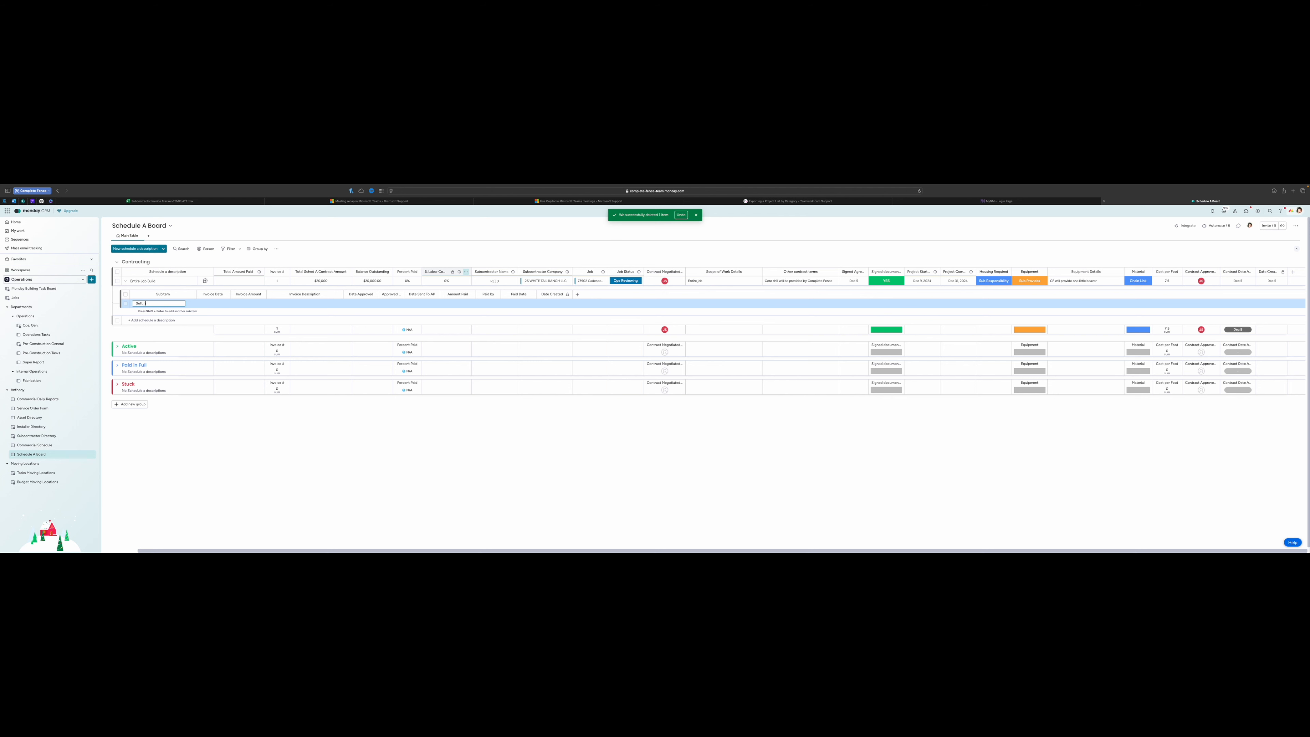
type("g the a")
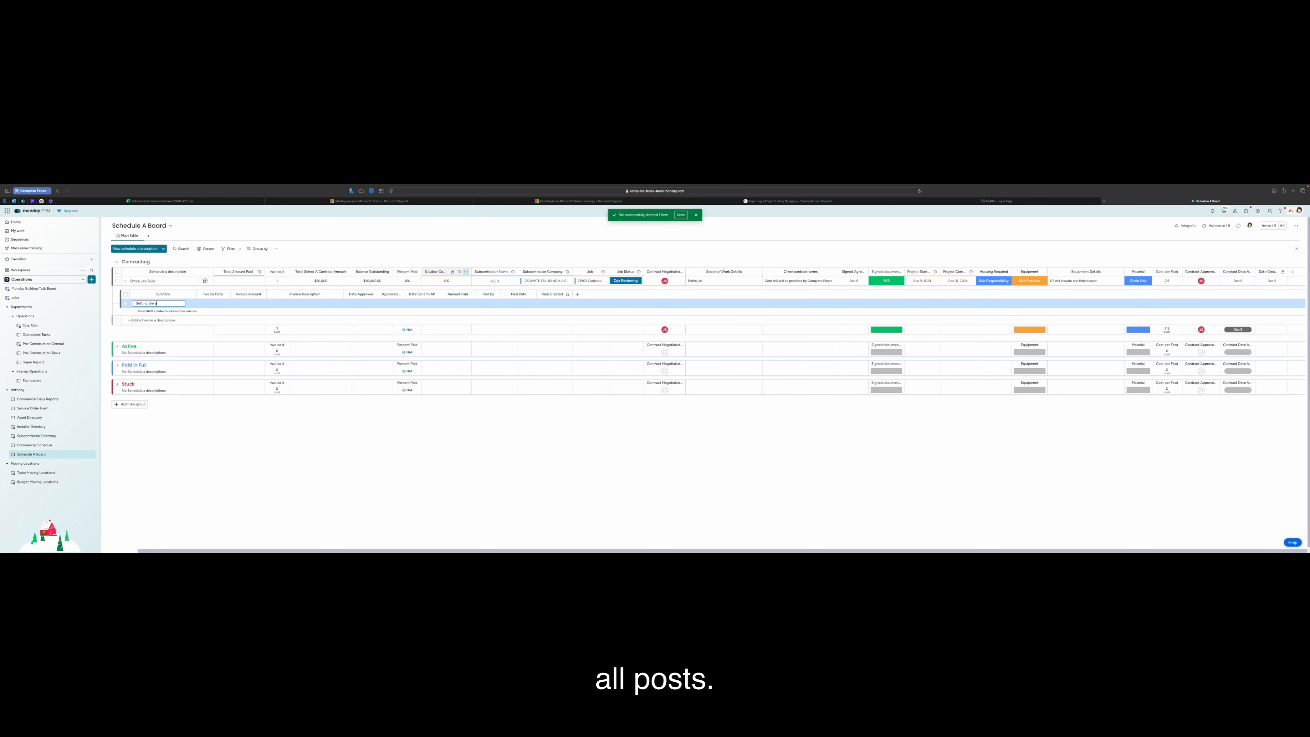
type("ll po")
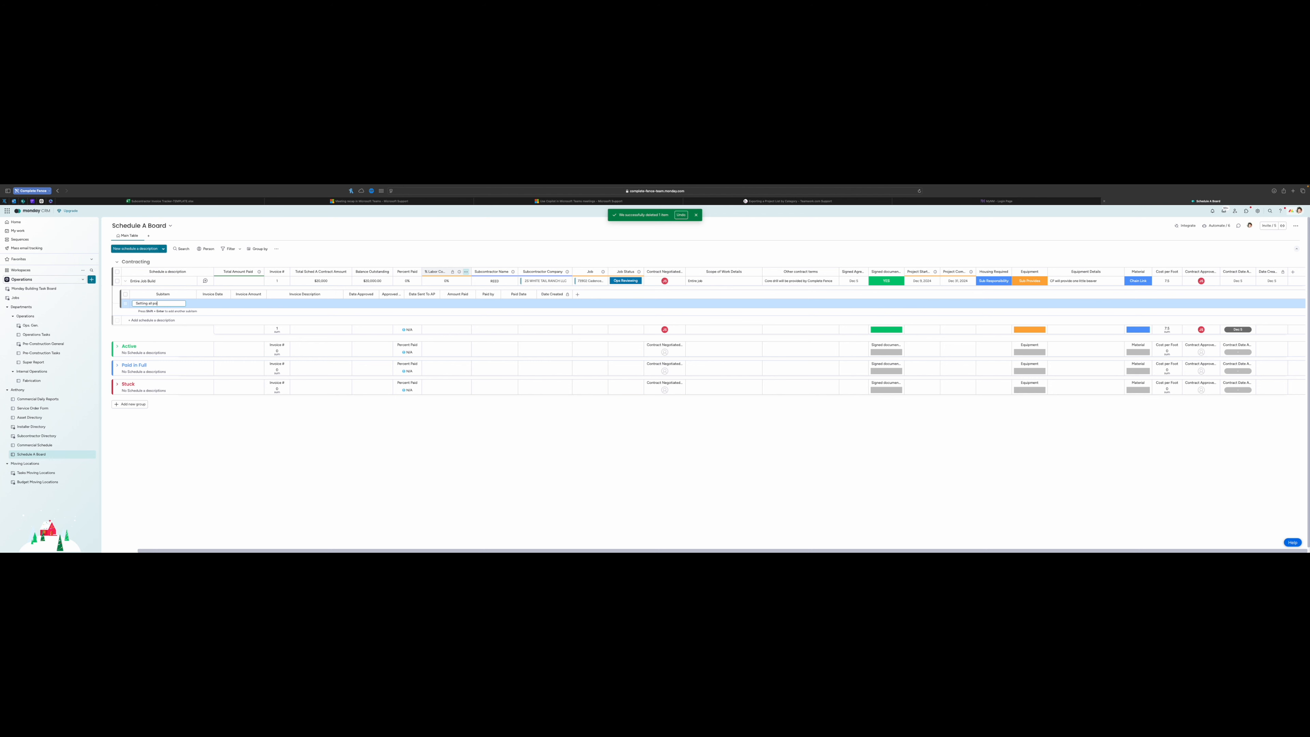
type("sts")
key("Return")
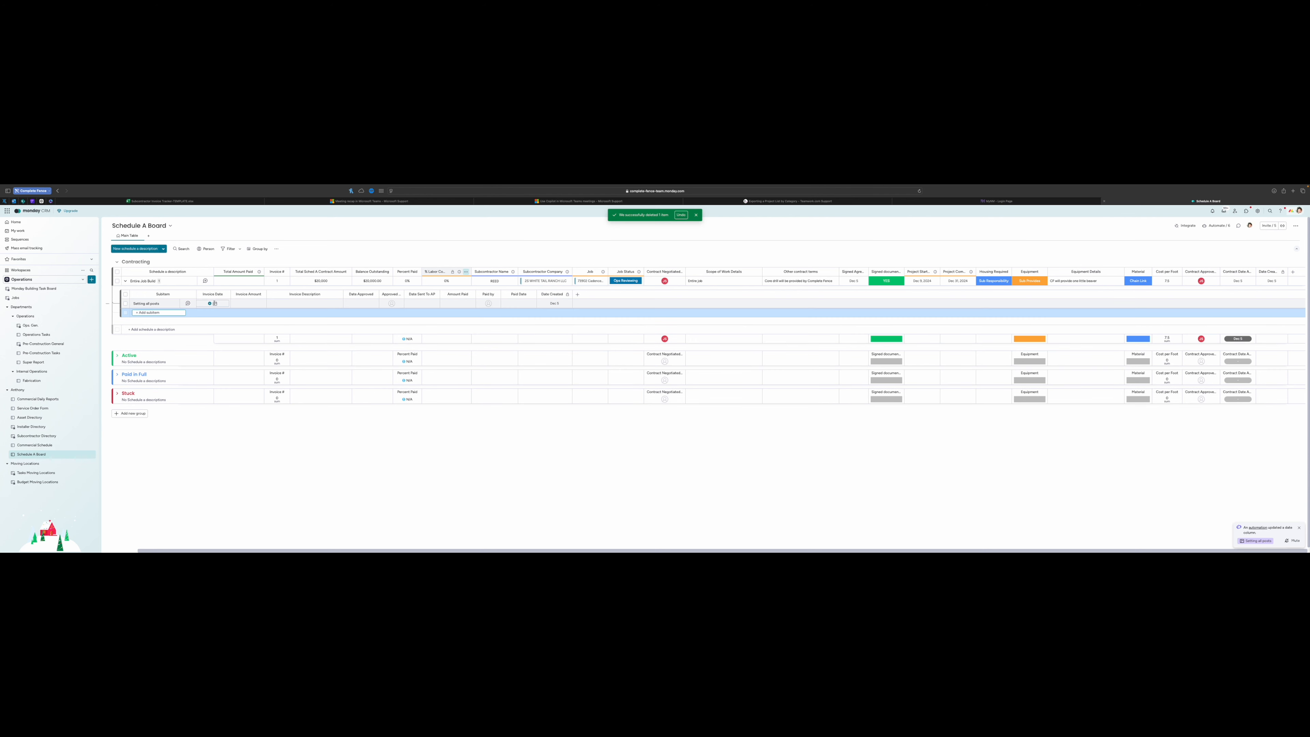
Give the subitem an invoice date of Dec 12 and an invoice amount of $5,000
left_click(223, 303)
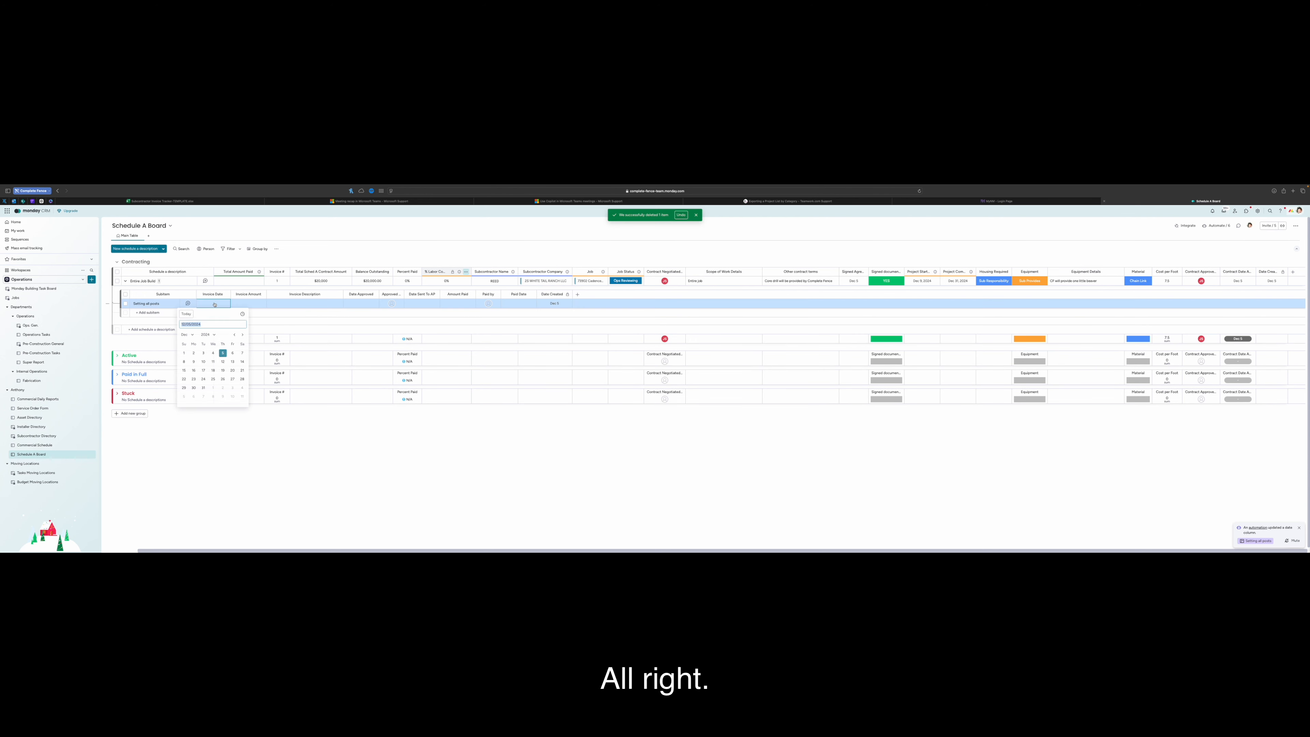
left_click(223, 361)
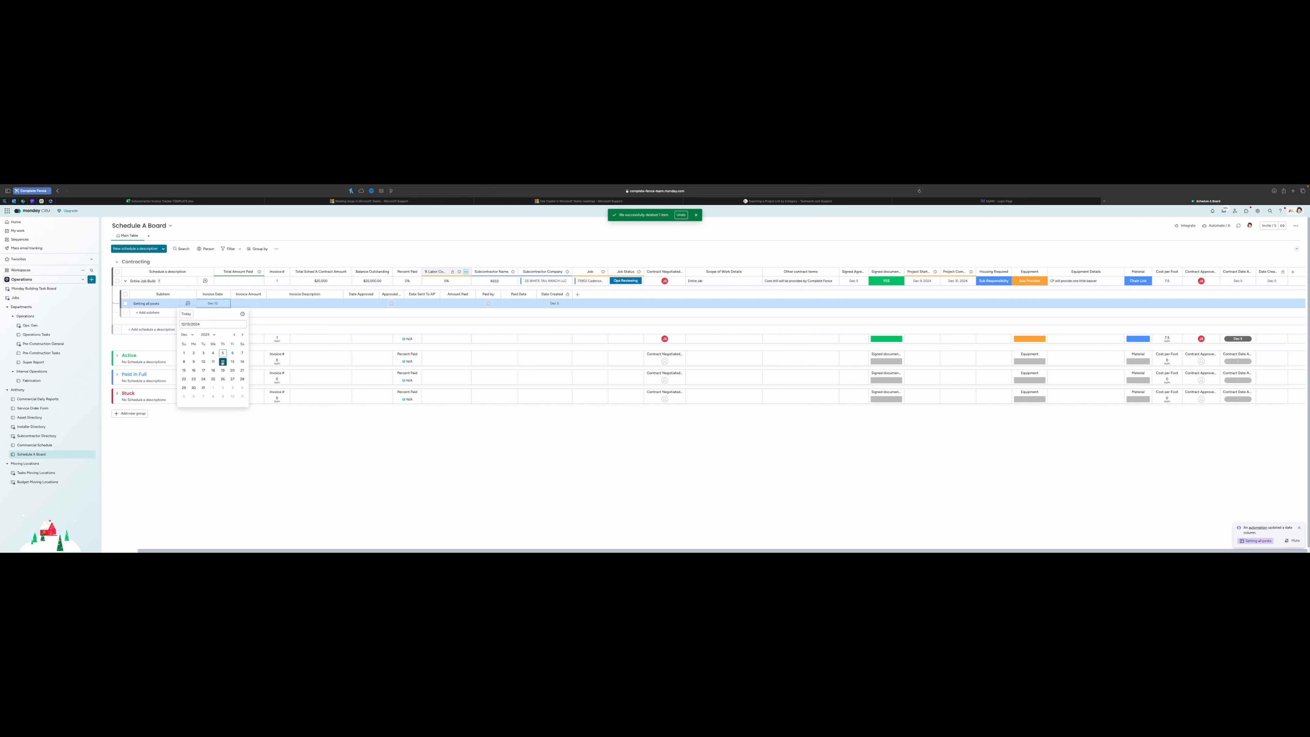
left_click(254, 303)
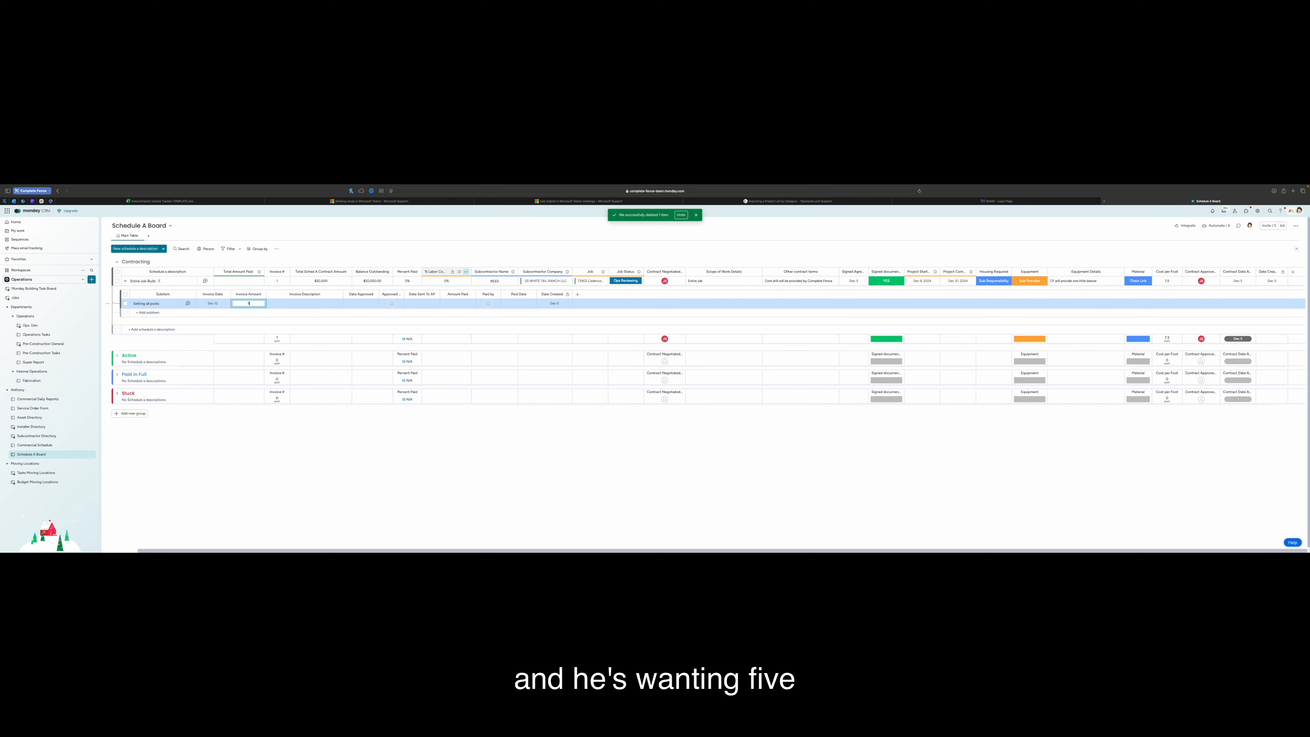
type("5000")
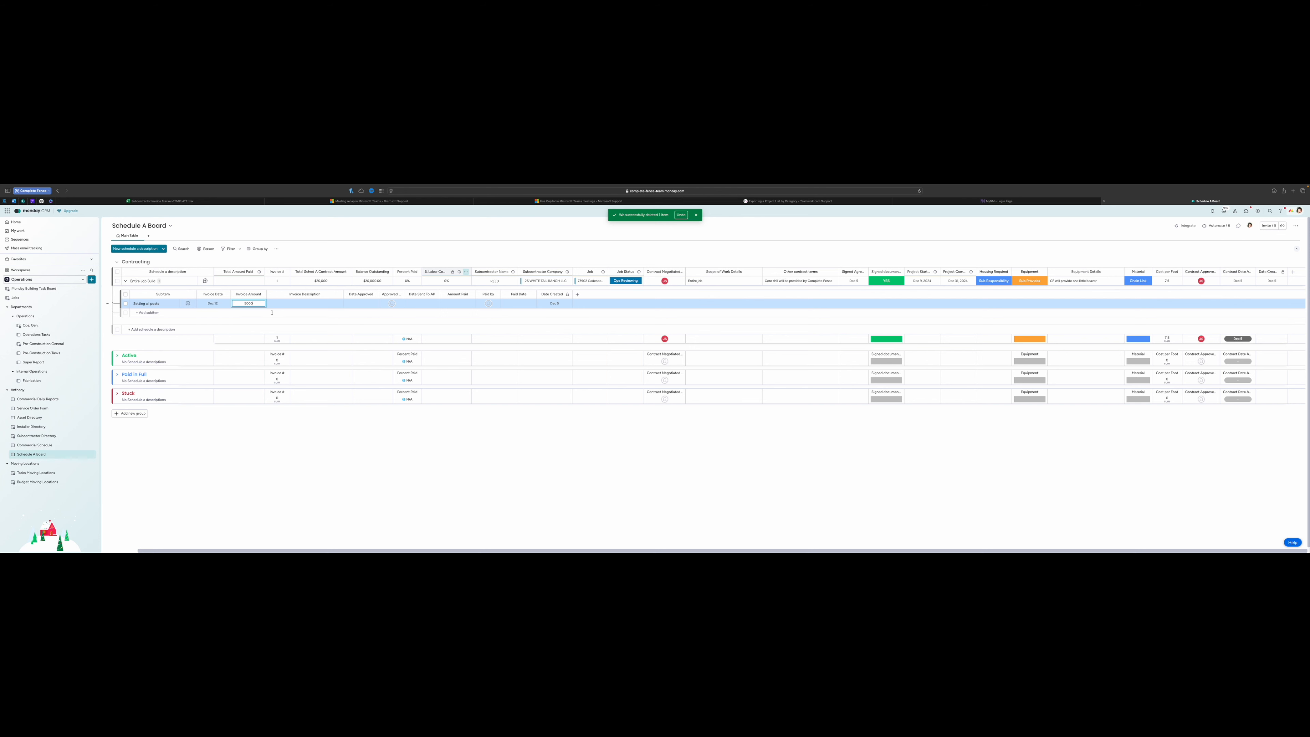
left_click(291, 324)
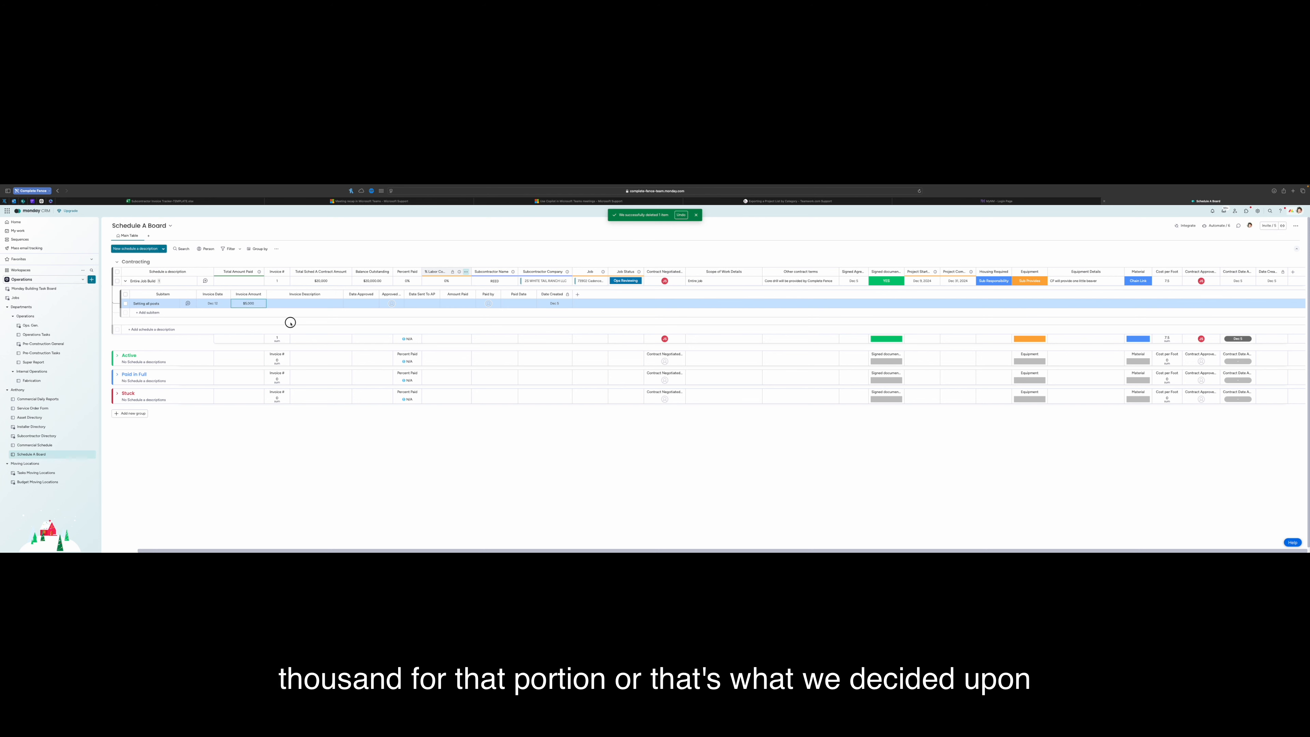
left_click(293, 304)
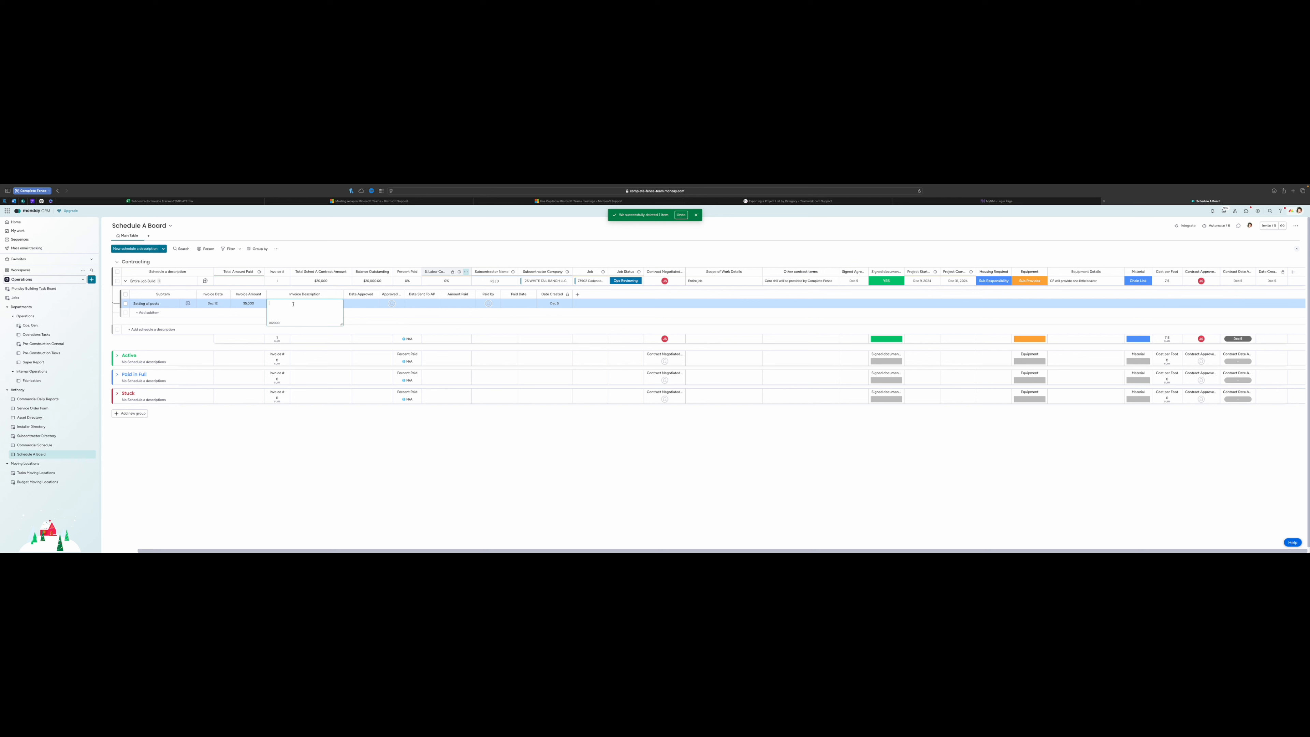
Describe the invoice as 'Finished setting all posts' and set its approval date to Dec 12
type("Finished setting all posts")
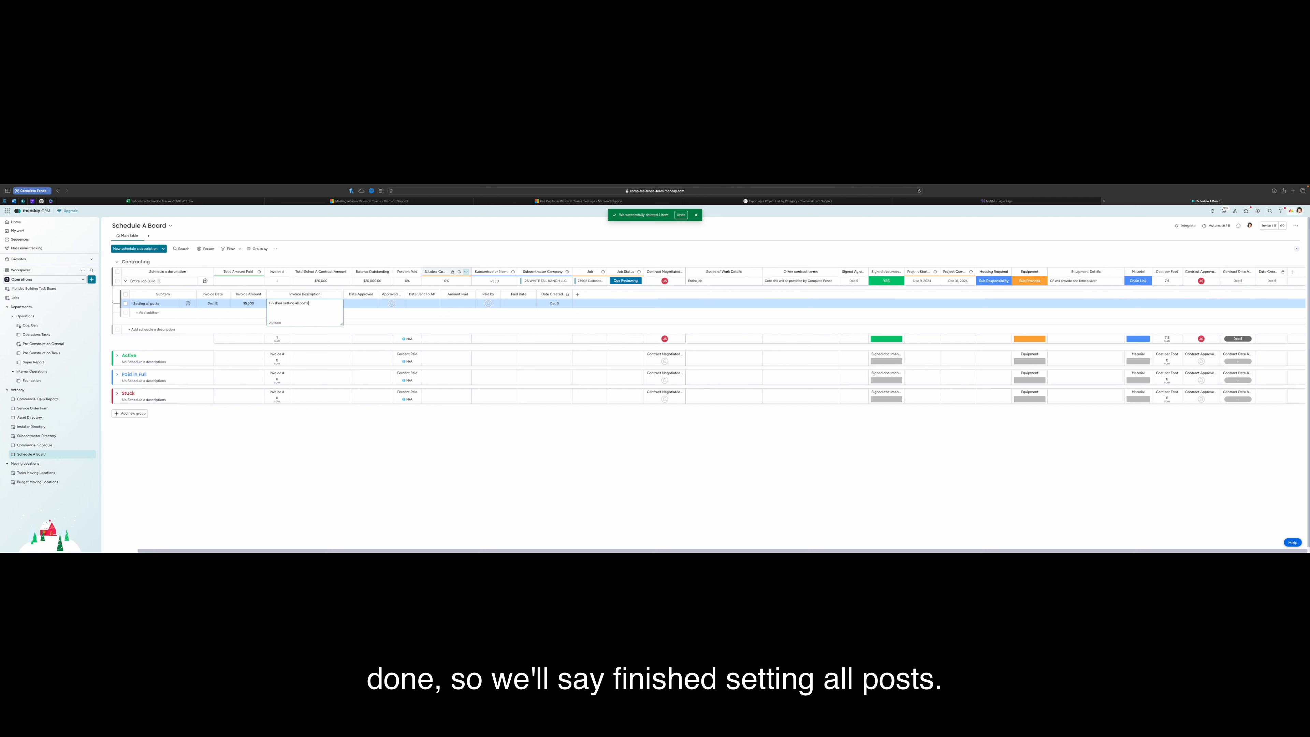
left_click(368, 304)
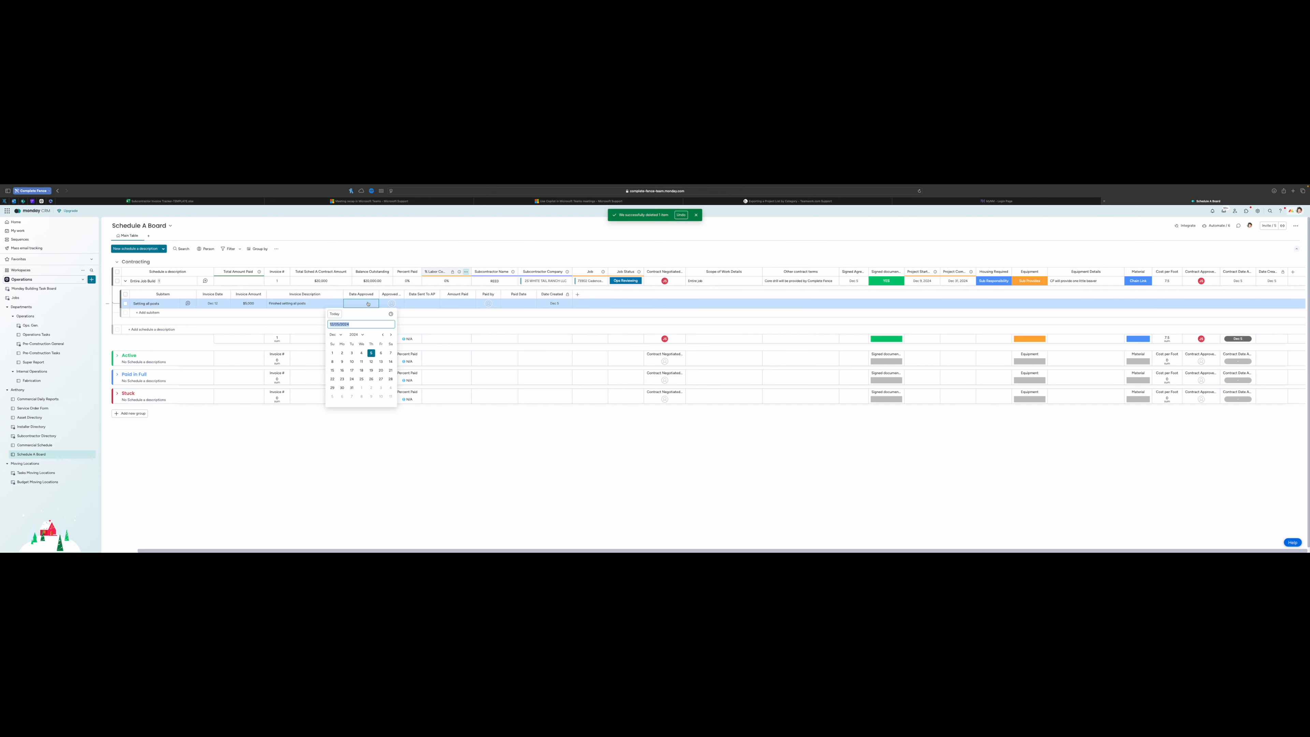
left_click(371, 362)
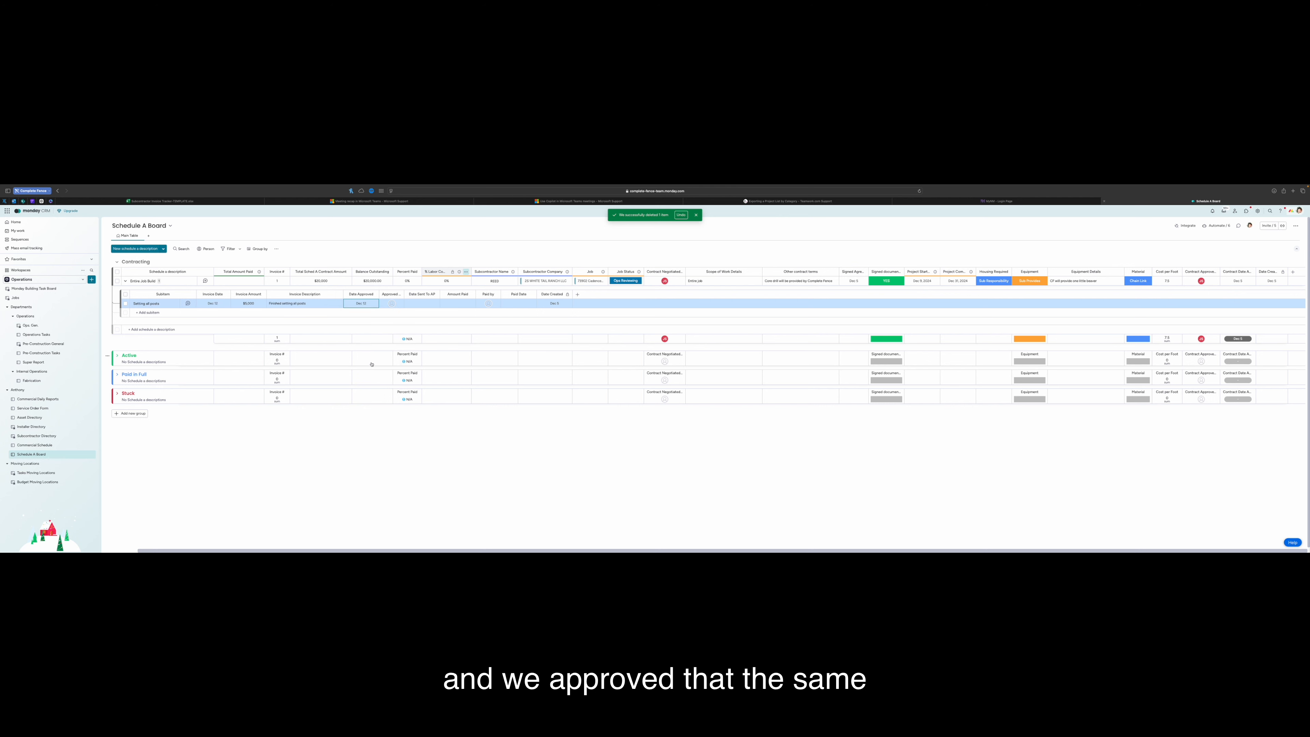
Record the invoice approver and set the date sent to AP to Dec 12
left_click(387, 306)
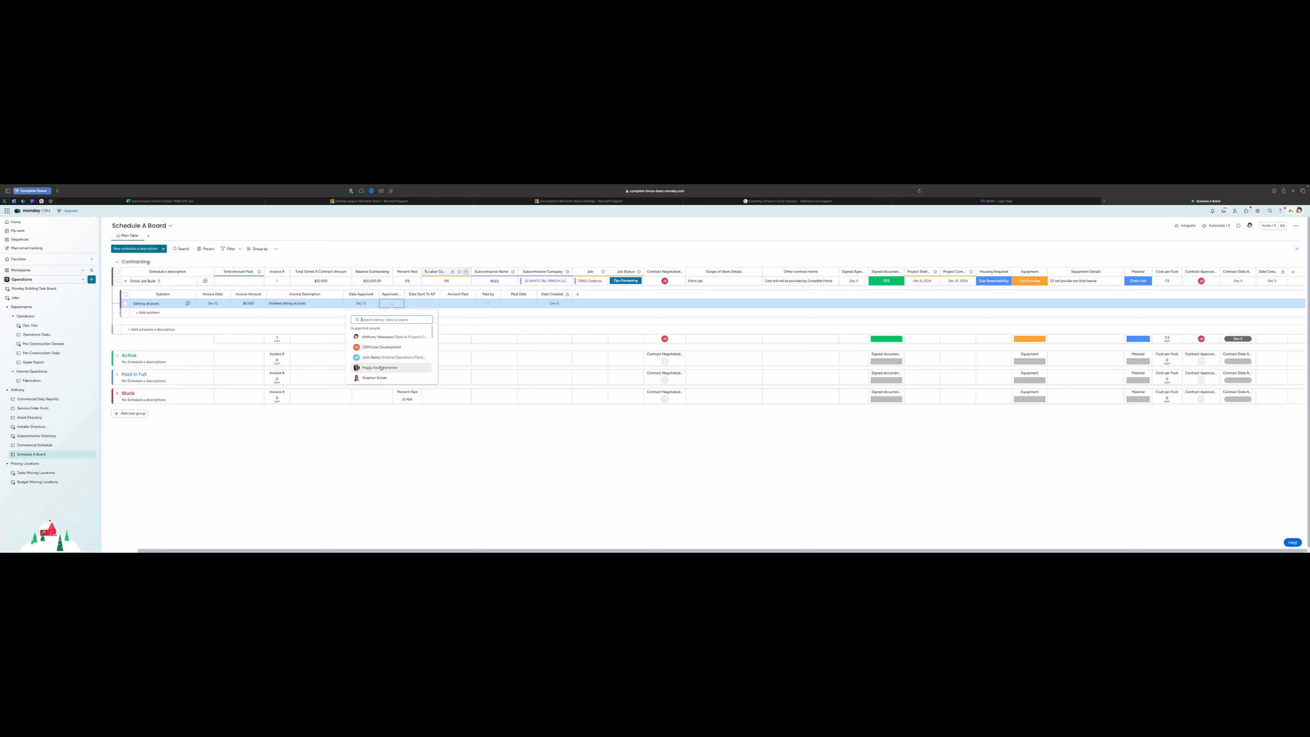
left_click(381, 355)
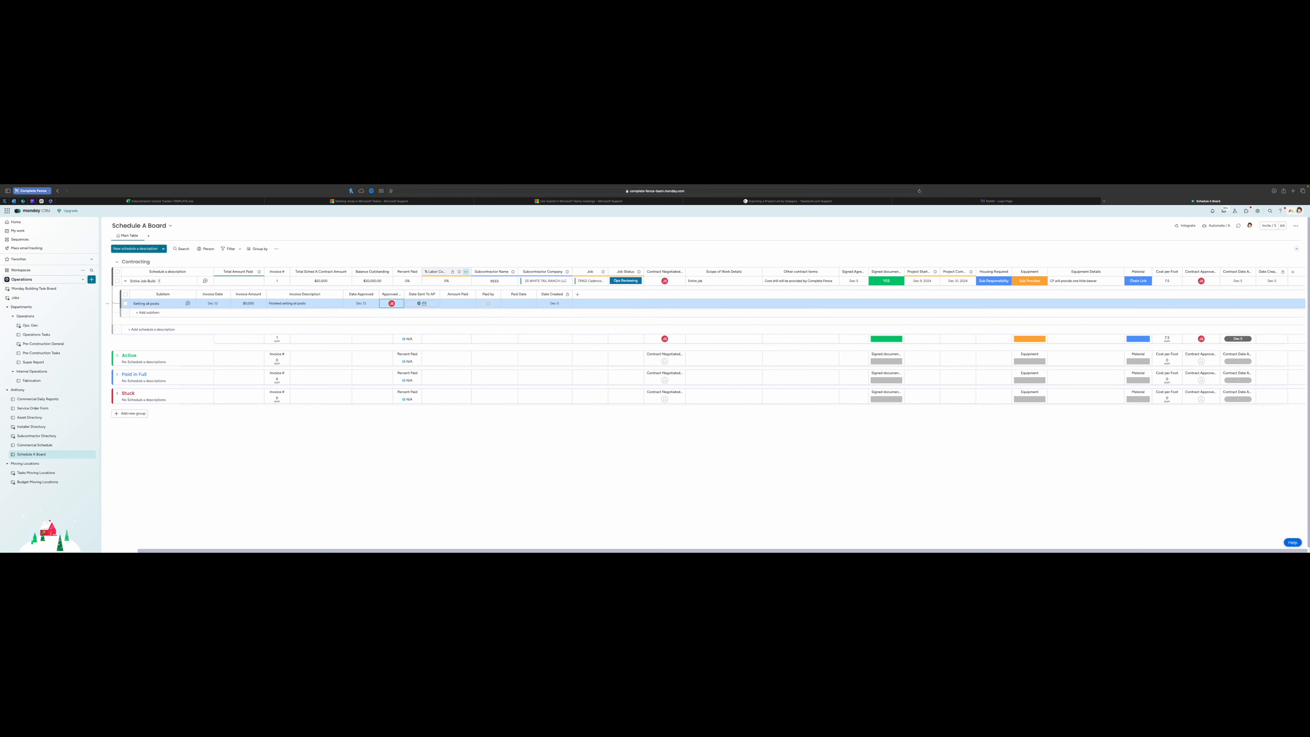
left_click(420, 304)
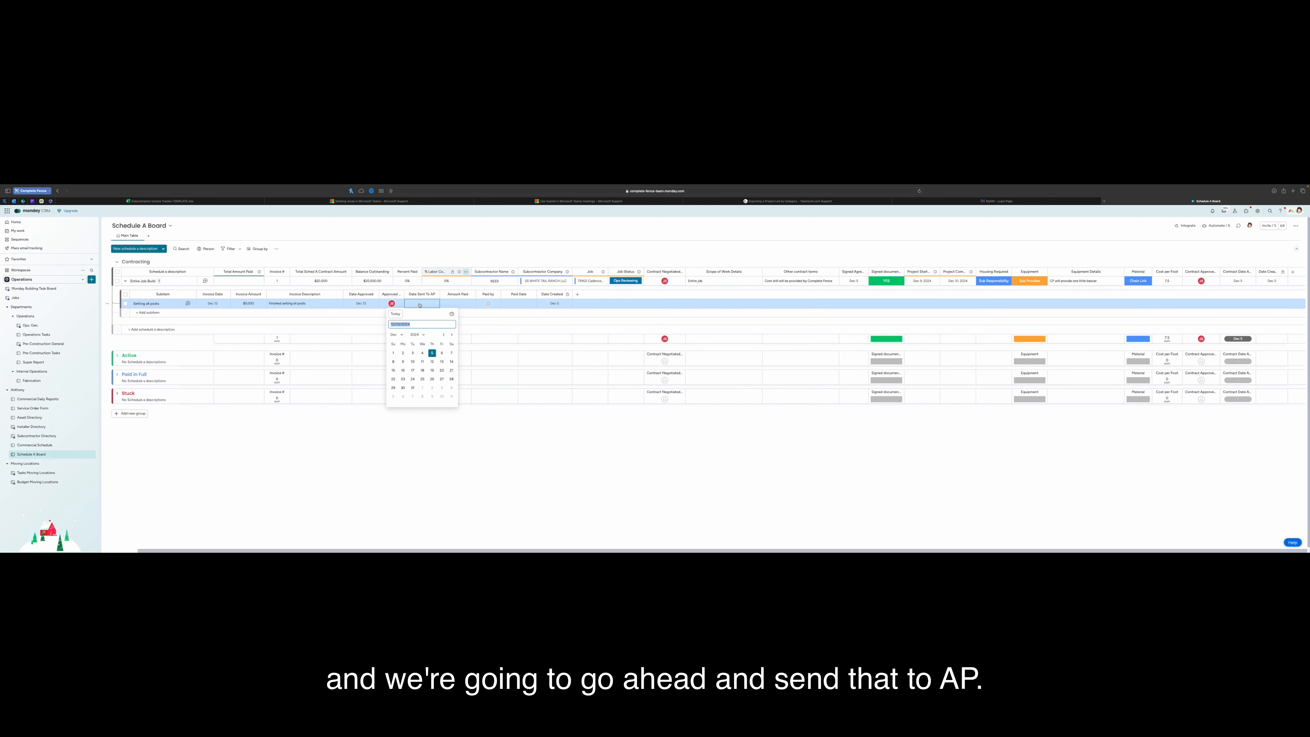
left_click(431, 361)
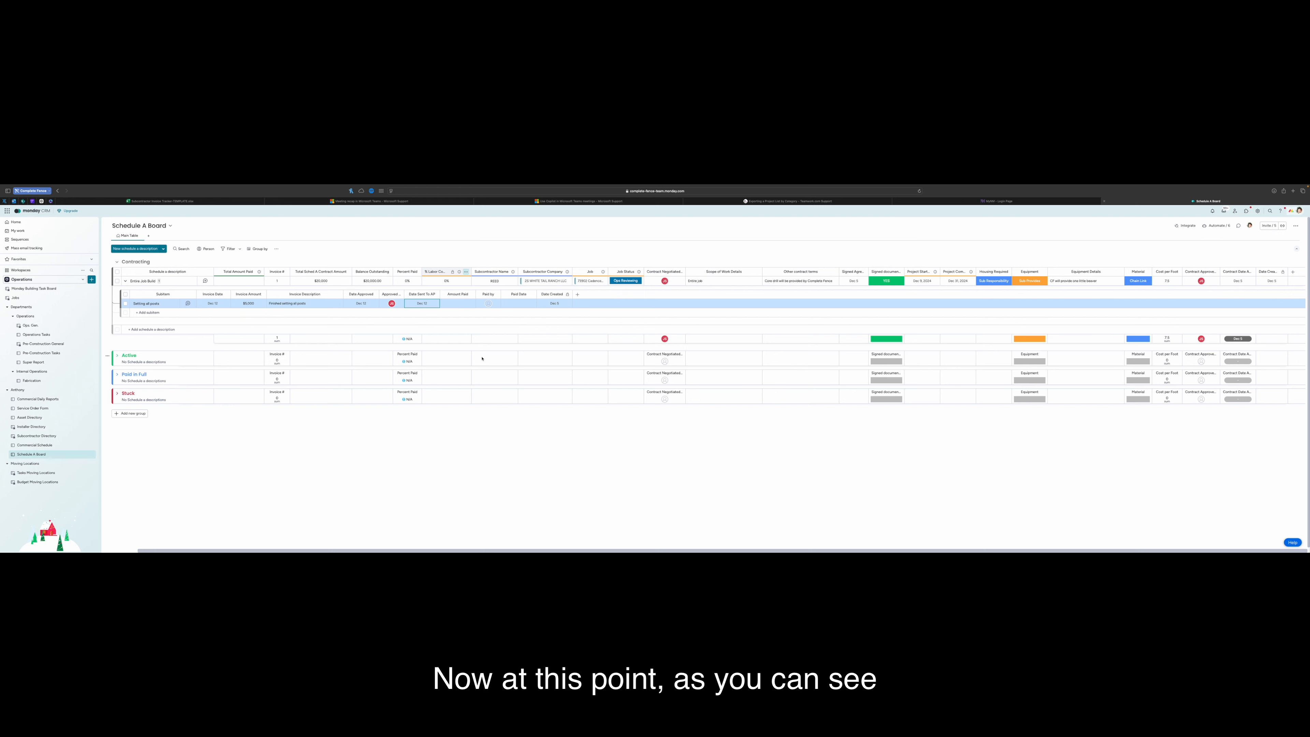
left_click(376, 315)
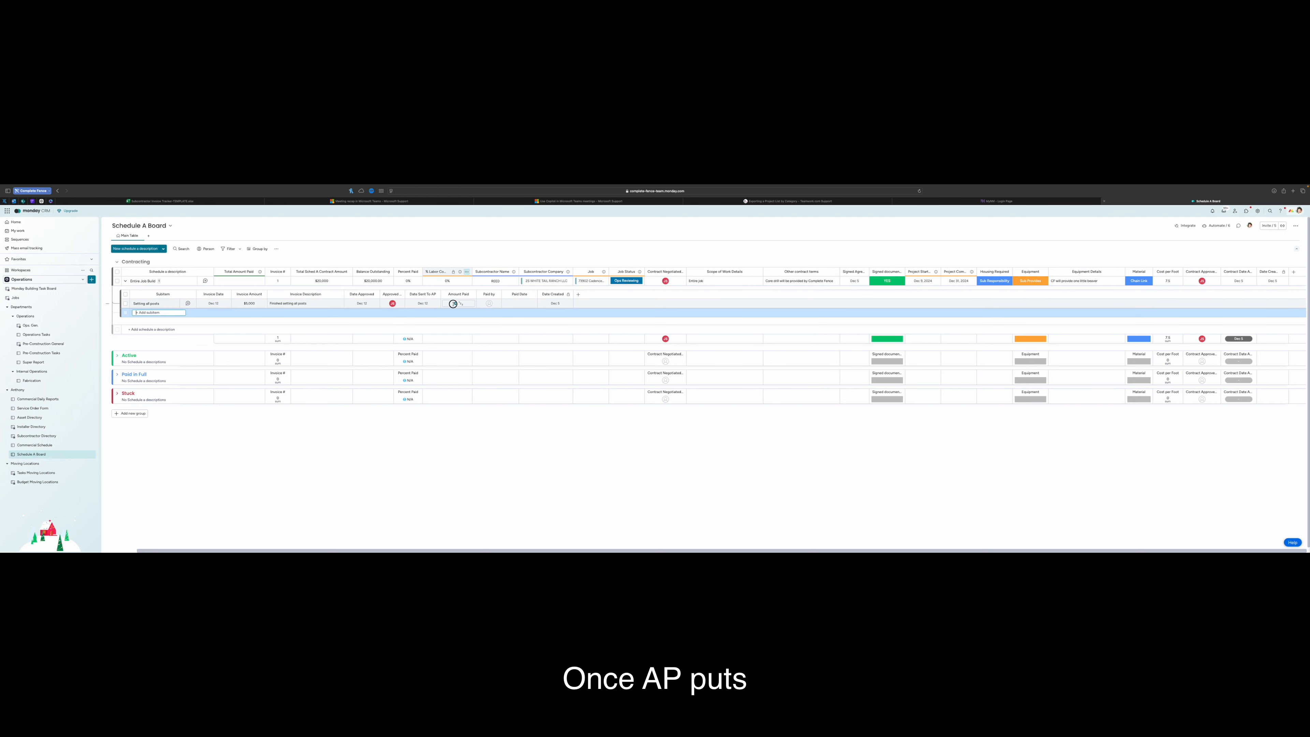
Enter $5,000 as the subitem's Amount Paid and set the parent's % Labor to 10%
left_click(454, 304)
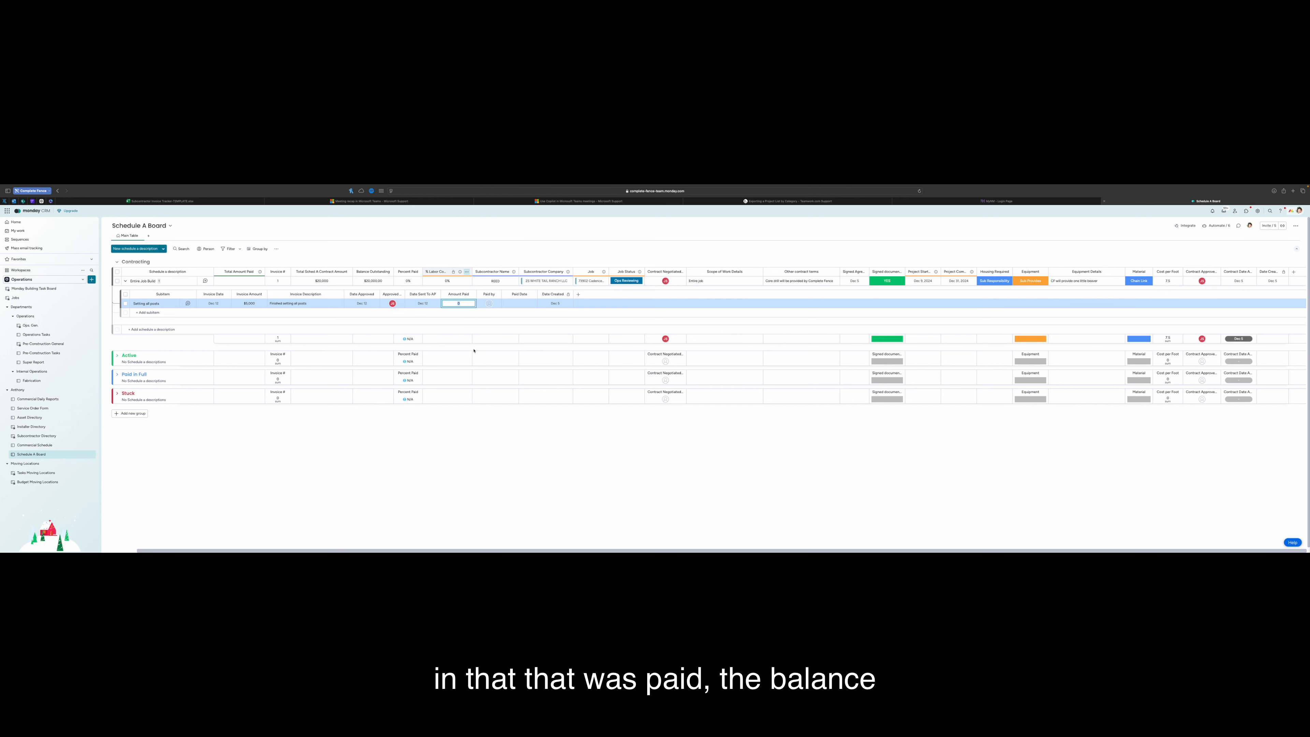
key("Return")
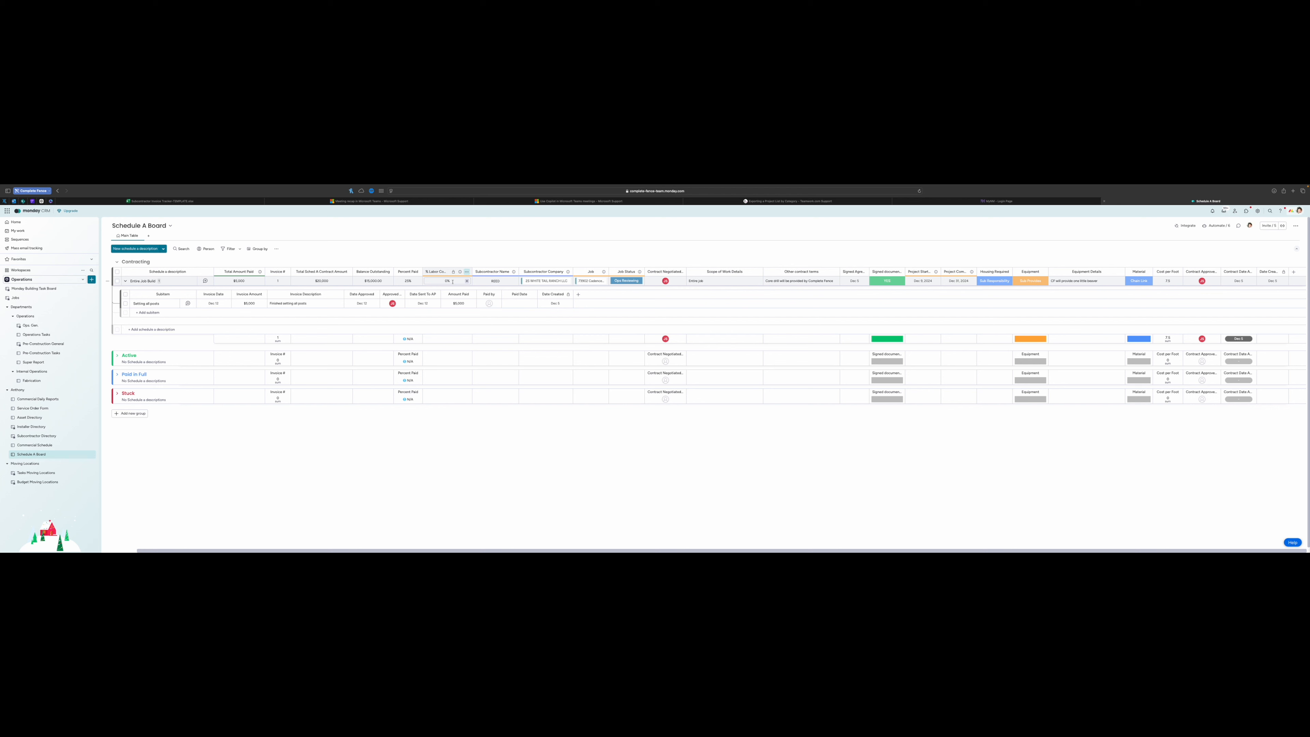
type("1")
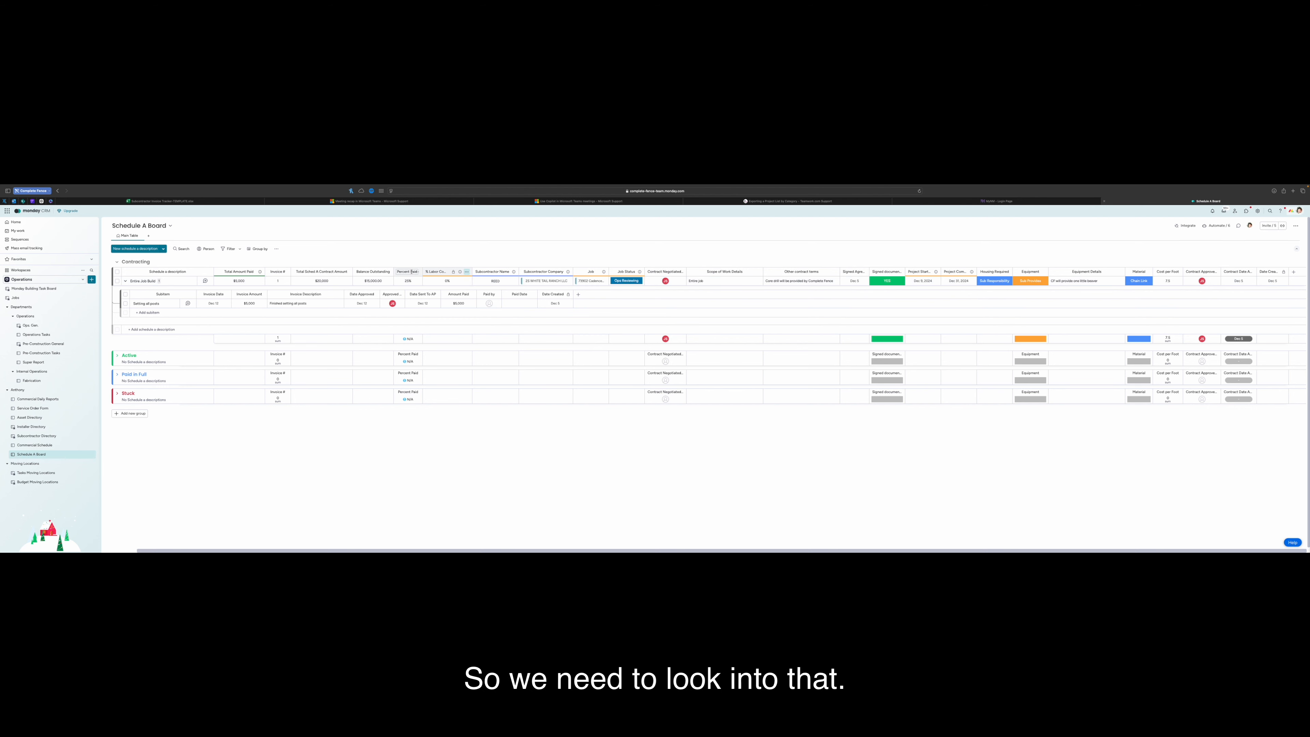
Assign the person who paid the invoice in the subitem's Paid by column
left_click(489, 304)
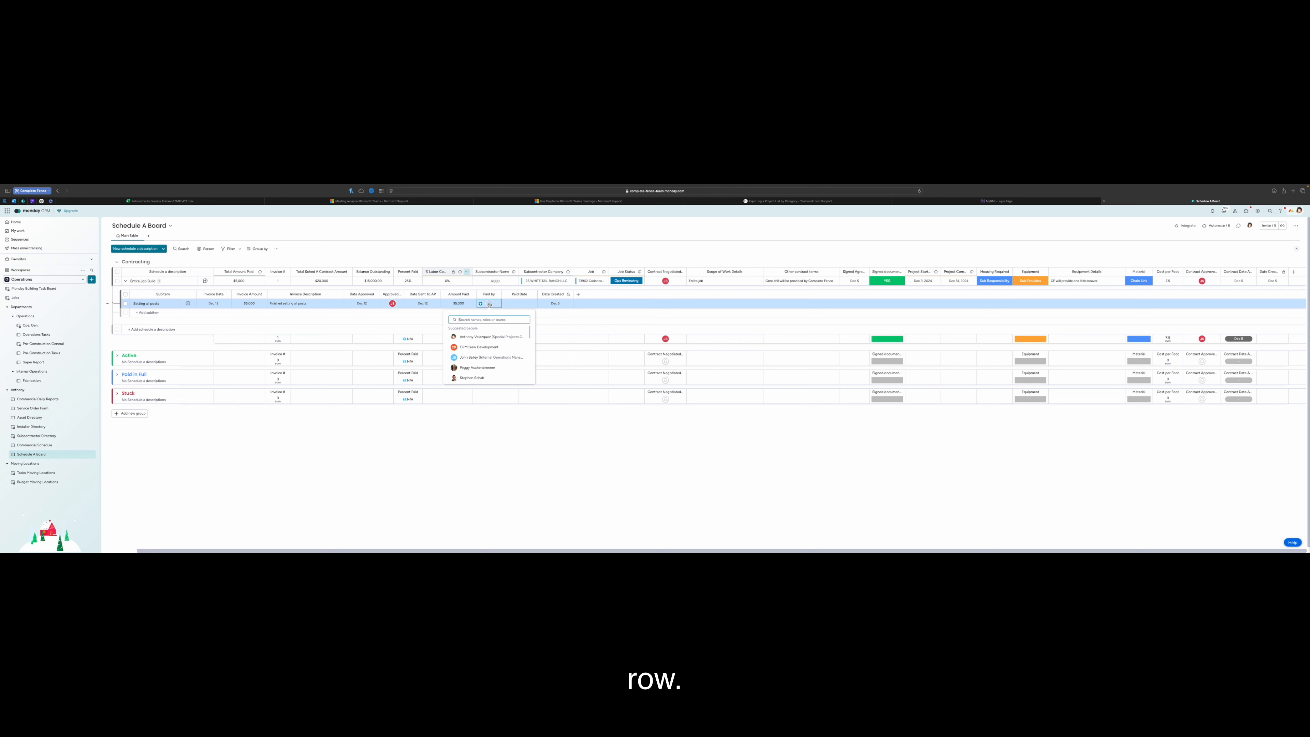
scroll(486, 358, "down", 5)
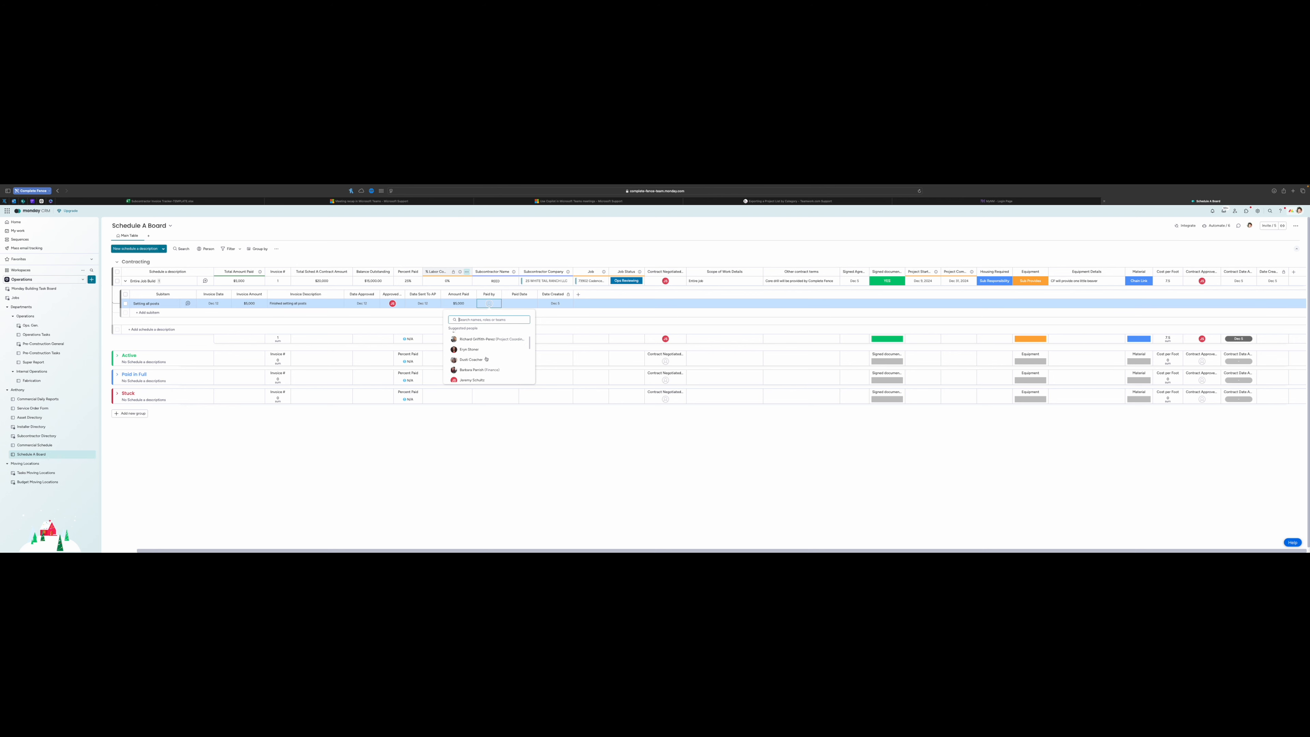
left_click(474, 339)
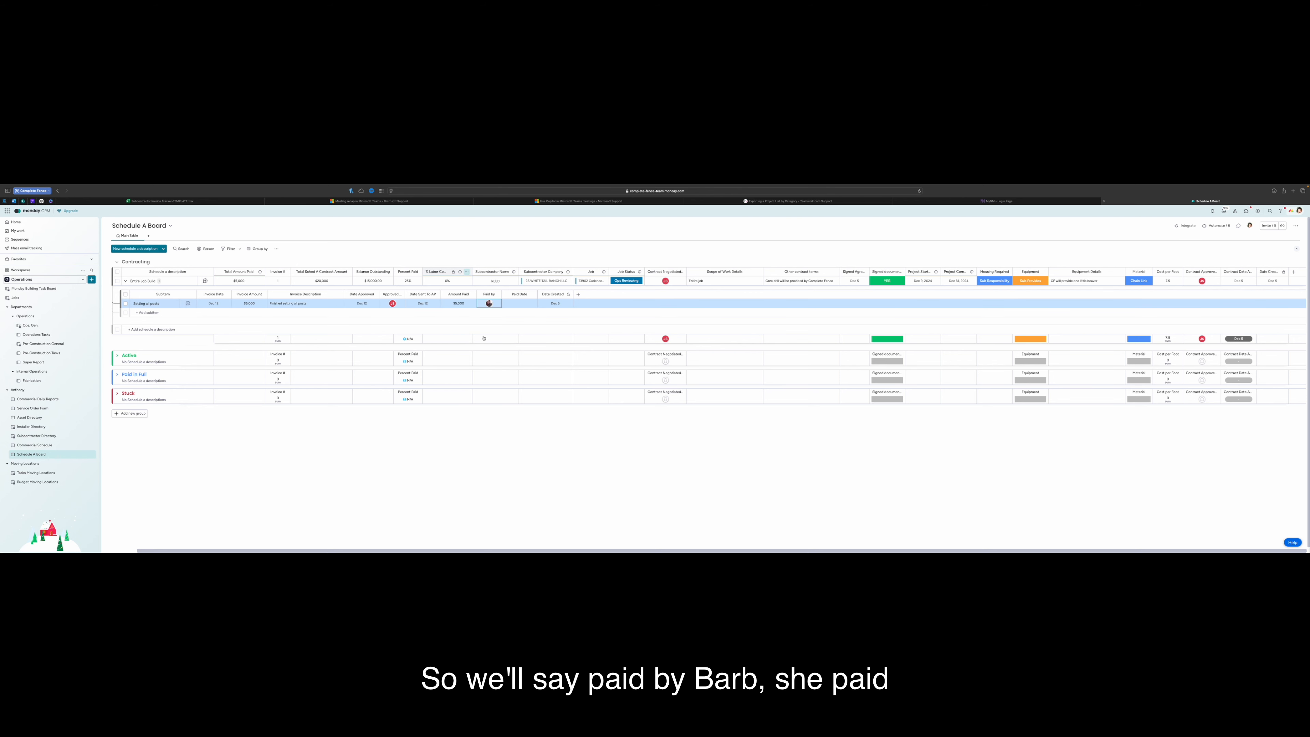
Set the Paid Date to Dec 12, then start adding another subitem
left_click(520, 303)
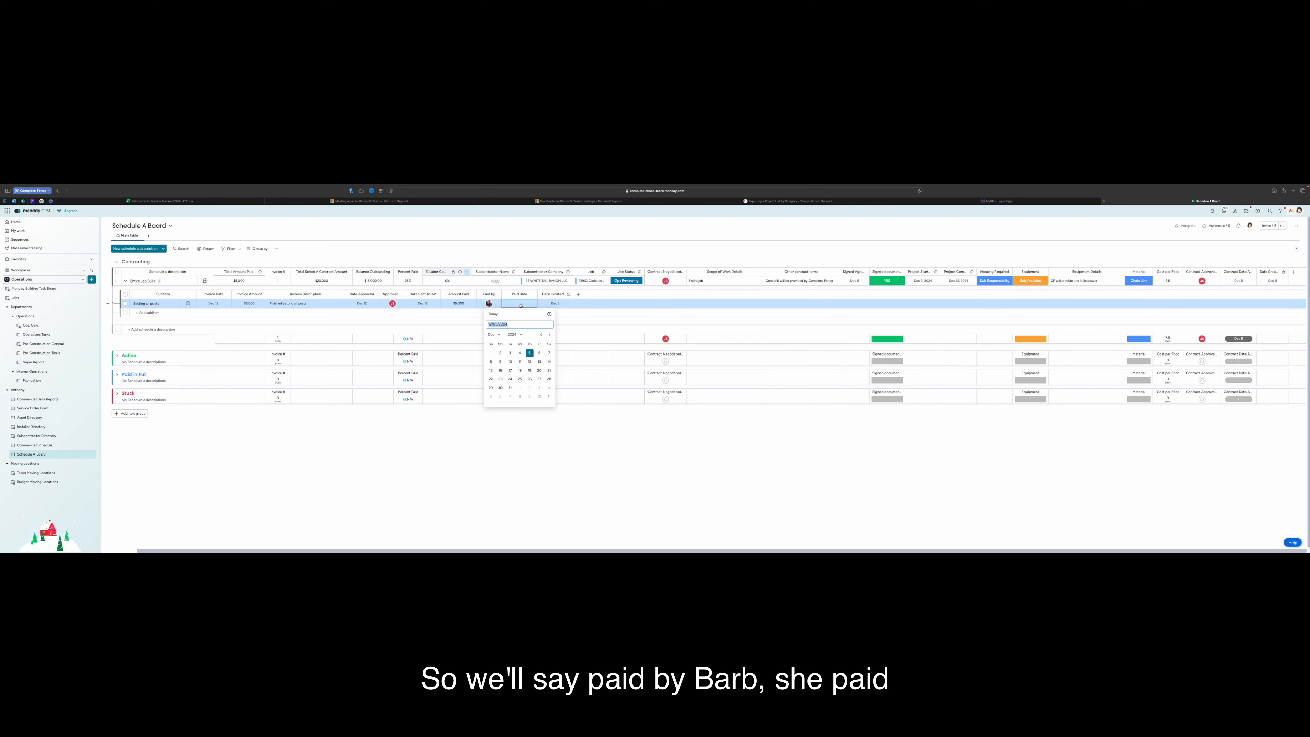
left_click(529, 361)
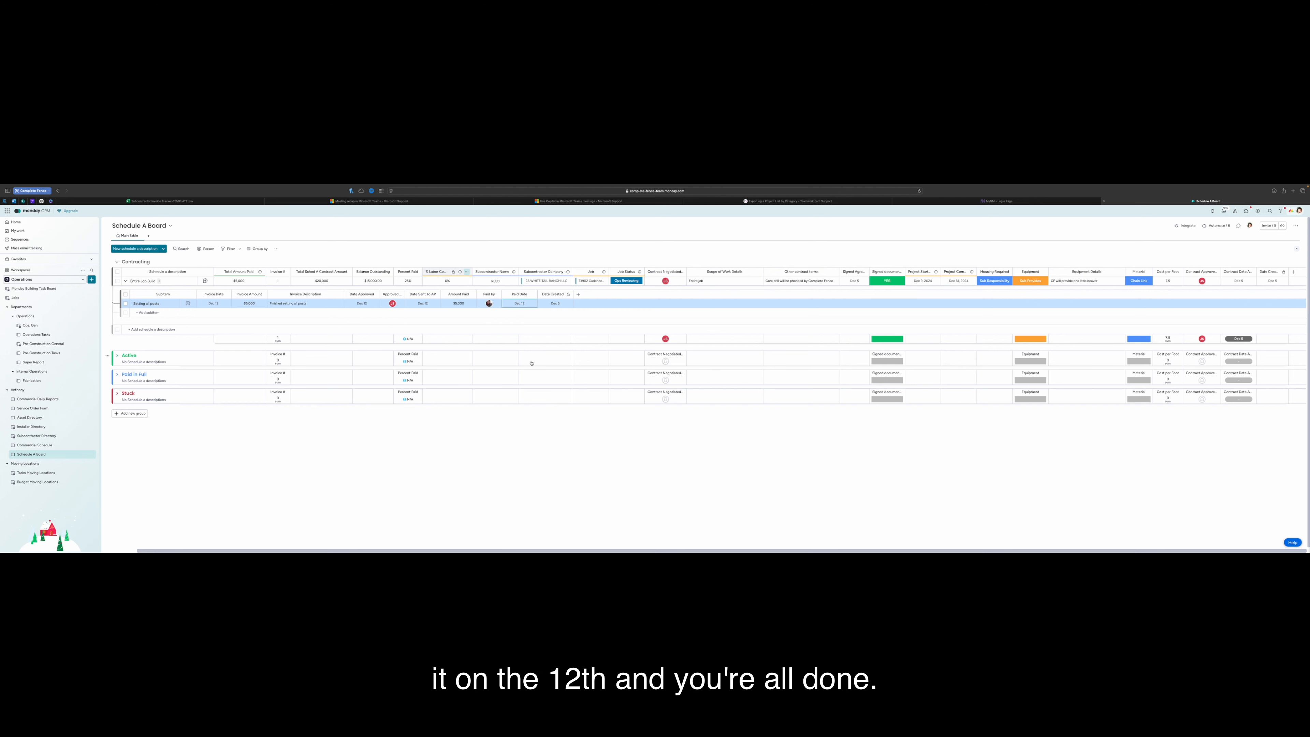
left_click(228, 323)
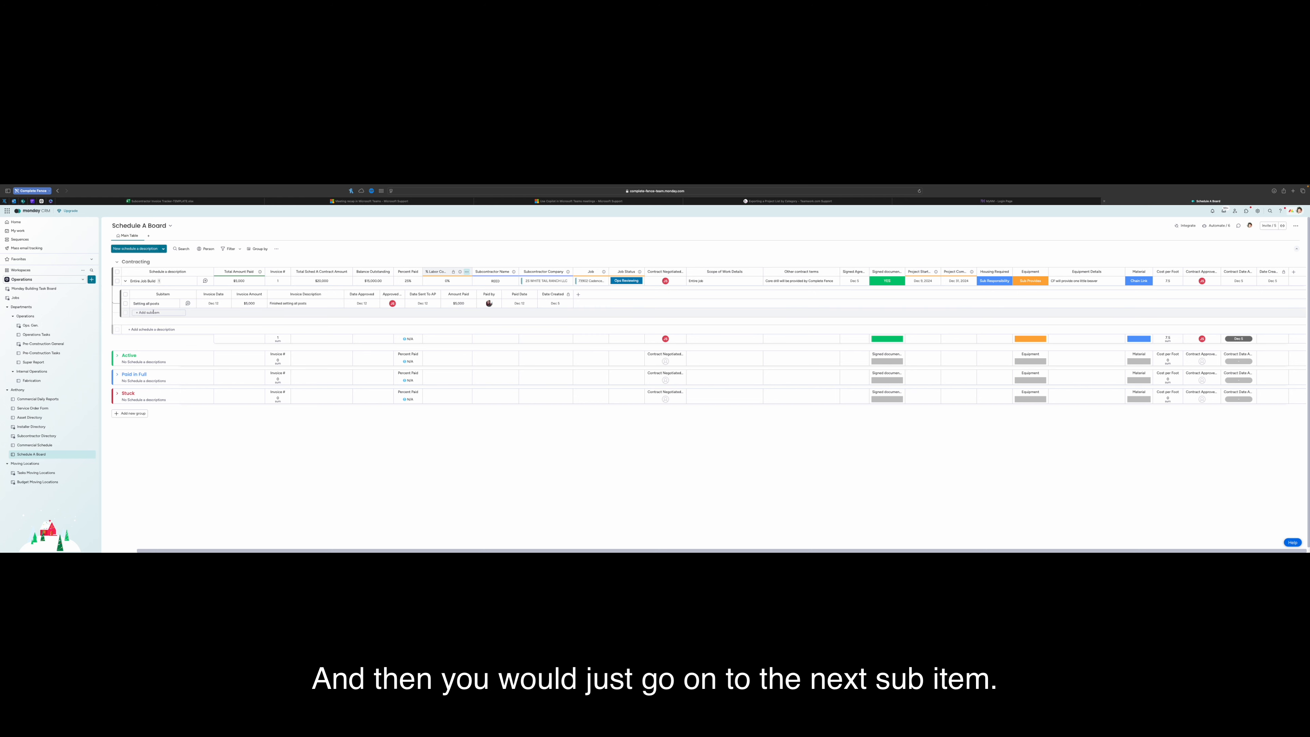
left_click(153, 313)
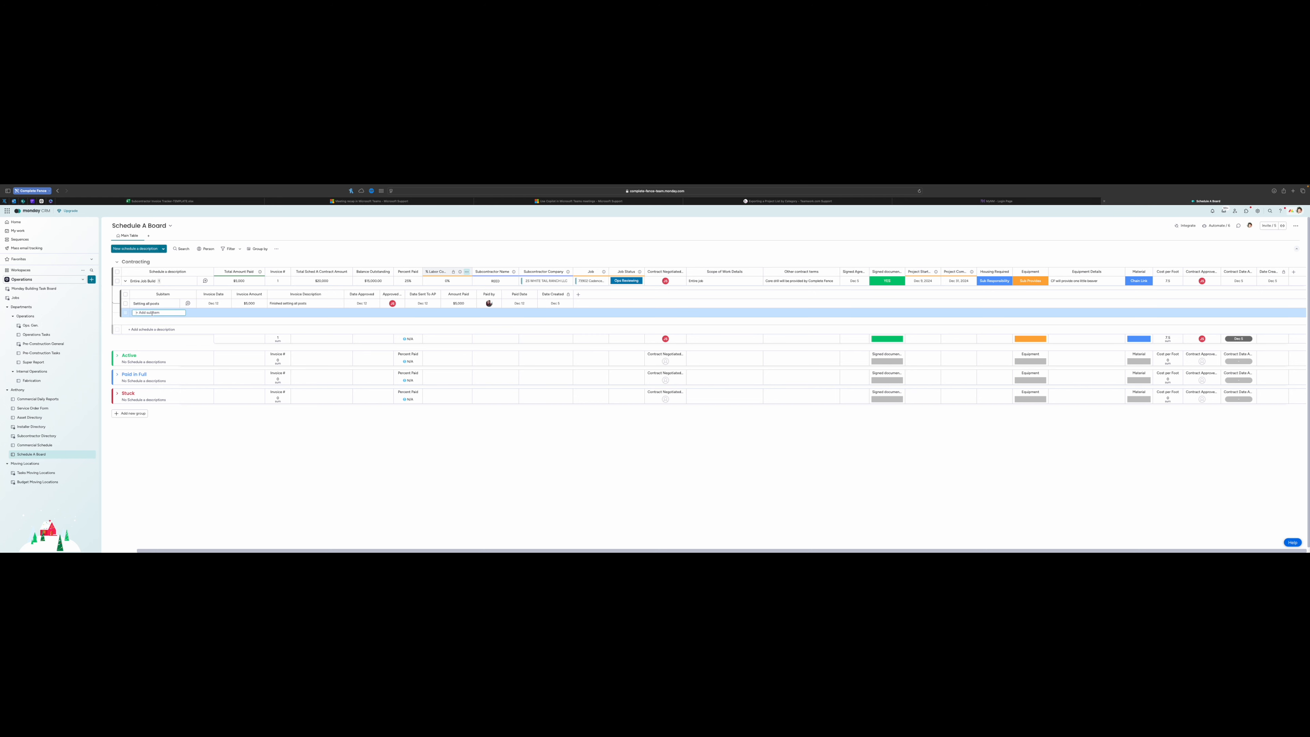